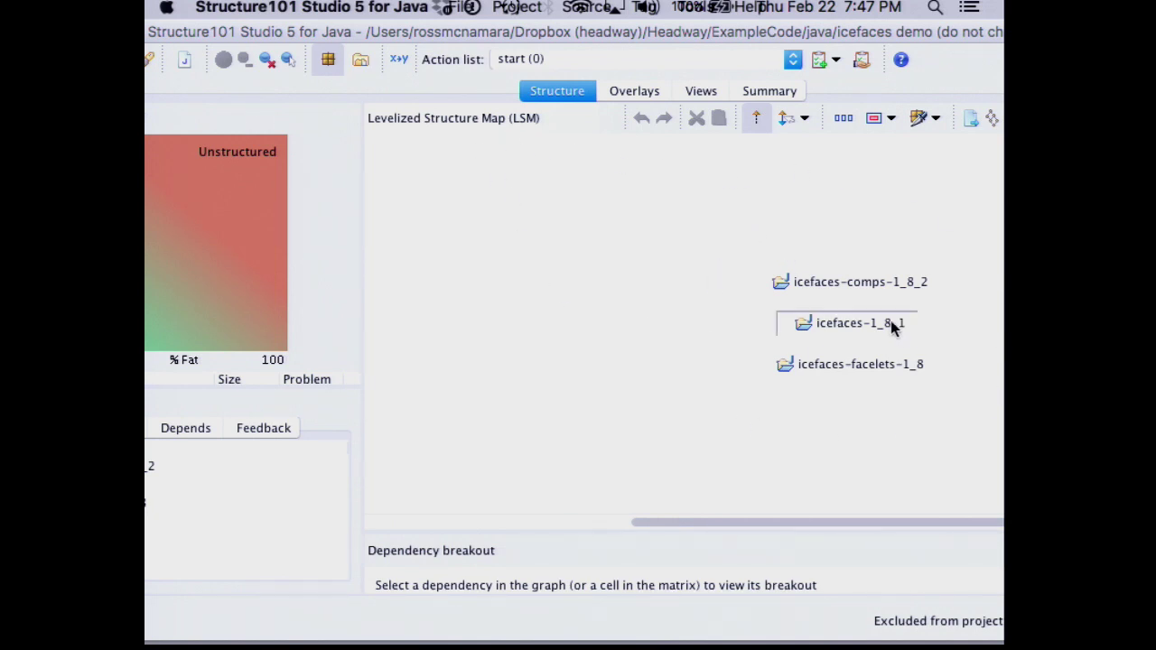
Return to the Structure view and expand the icefaces-1_8_1 module down to the packages inside icesoft
{"action": "left_click", "coordinate": [625, 91]}
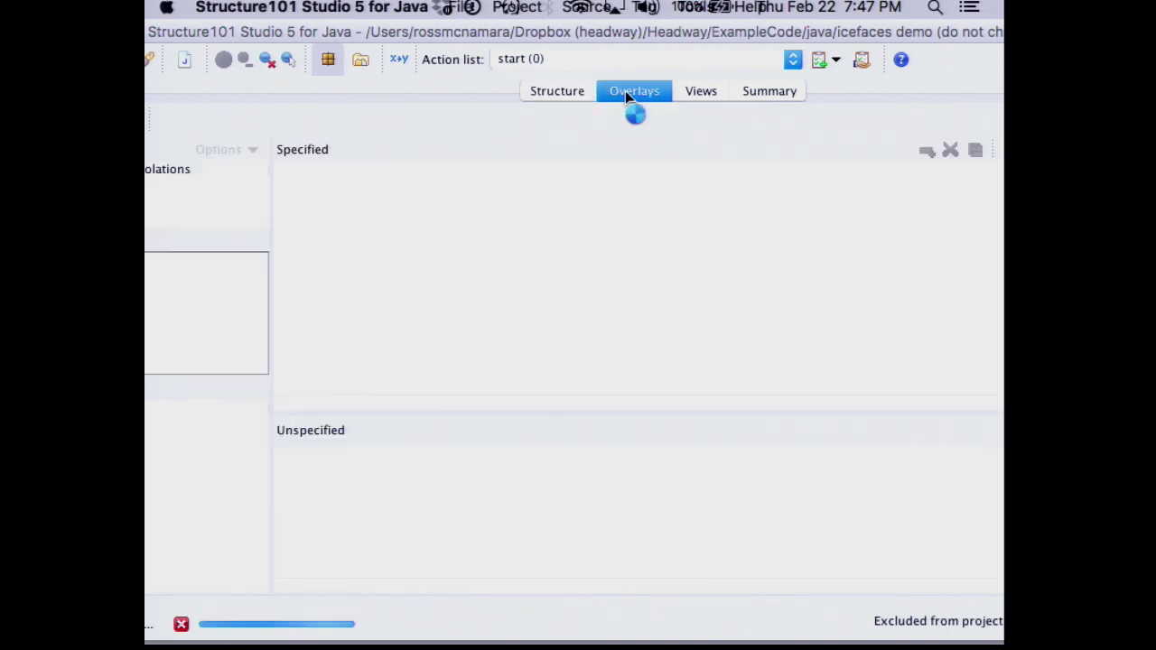
{"action": "left_click", "coordinate": [553, 92]}
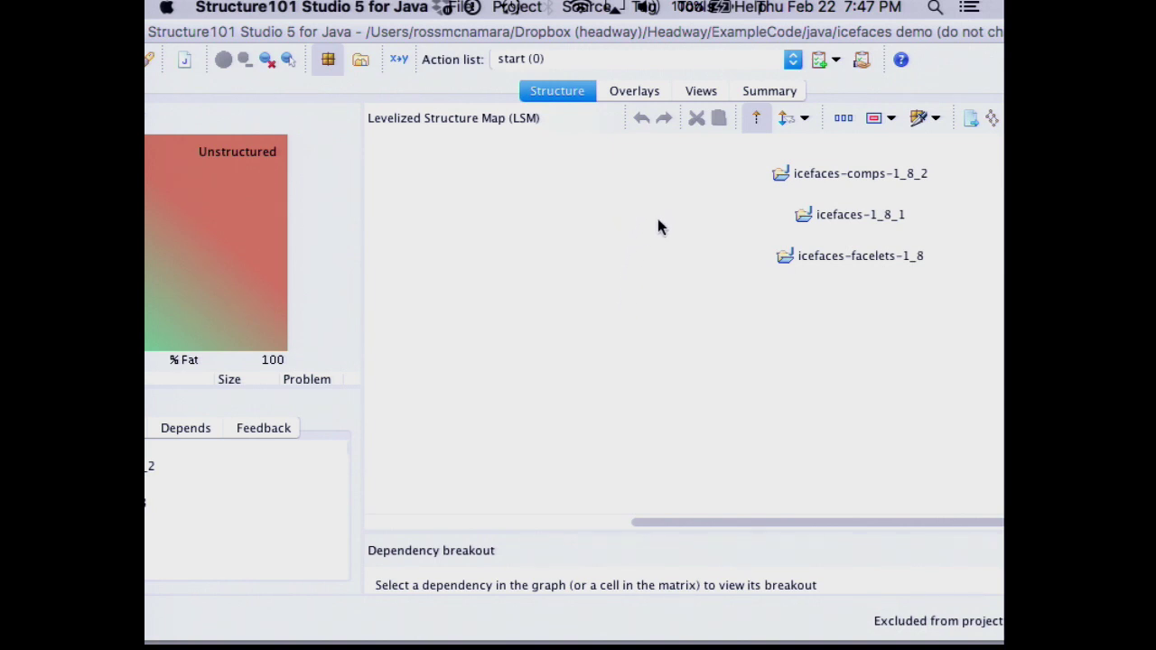
{"action": "double_click", "coordinate": [868, 214]}
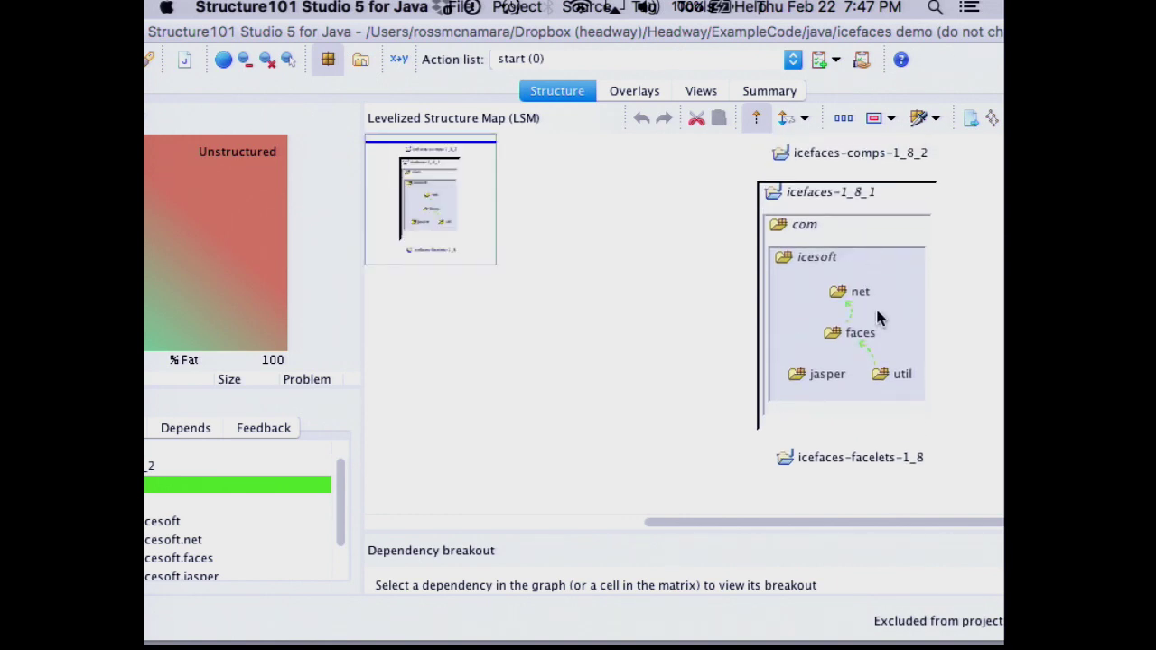
Show the breakout of the dependency from util to faces, and enlarge the dependency breakout area
{"action": "left_click", "coordinate": [906, 374]}
{"action": "left_click", "coordinate": [734, 226]}
{"action": "left_click", "coordinate": [901, 378]}
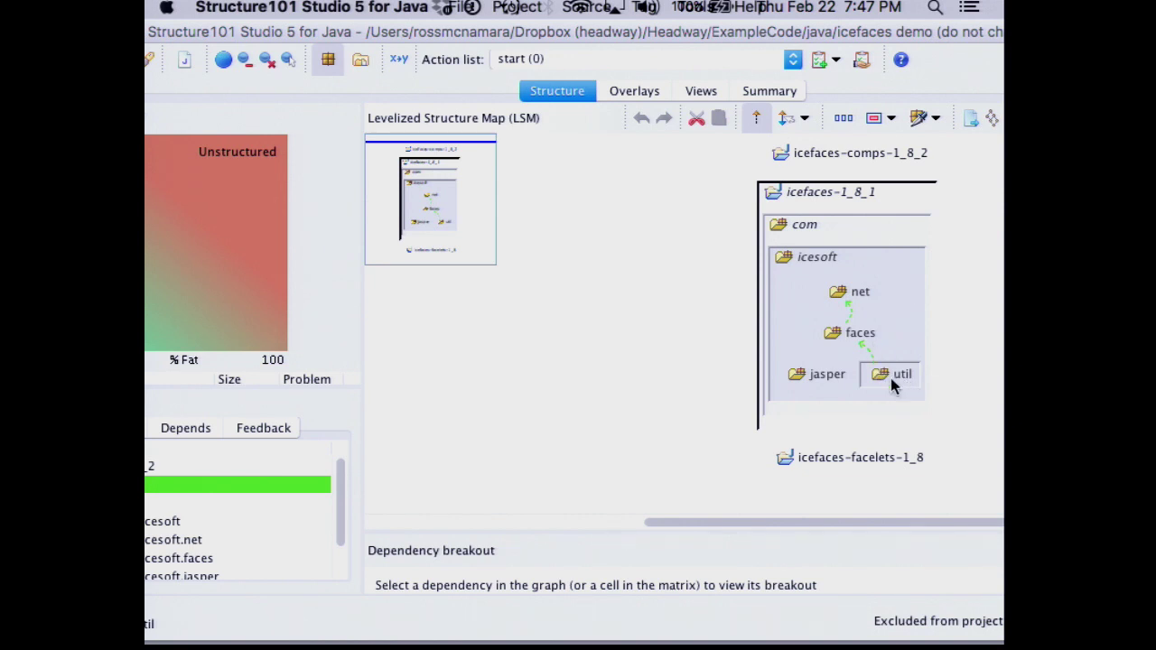
{"action": "left_click", "coordinate": [863, 341]}
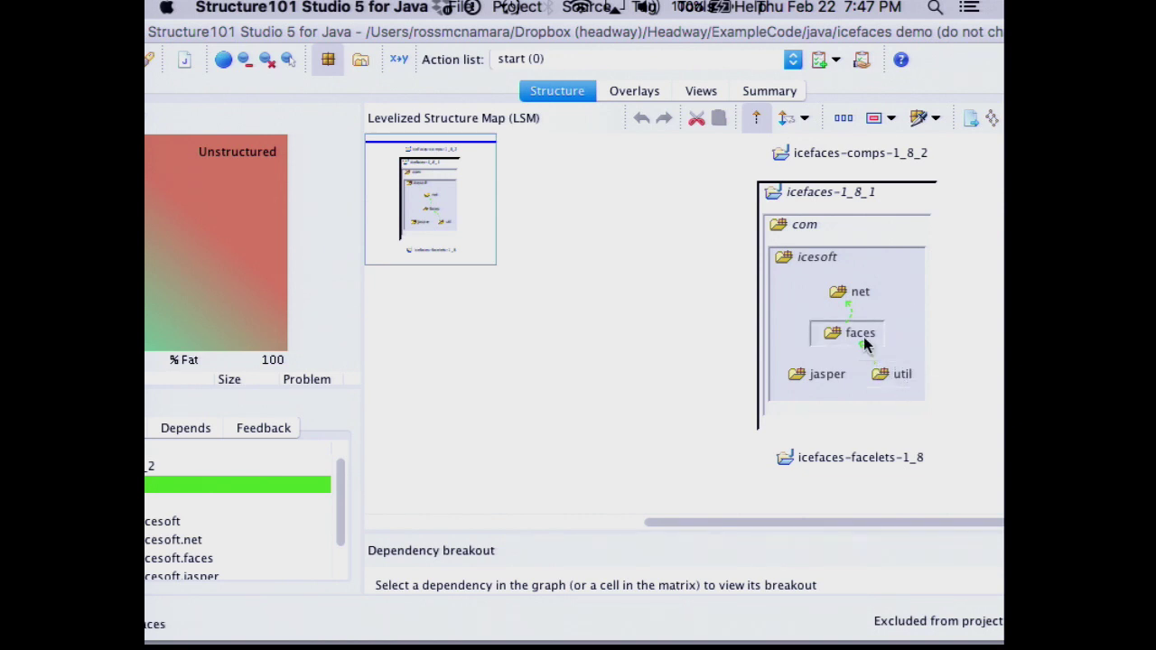
{"action": "left_click", "coordinate": [893, 376]}
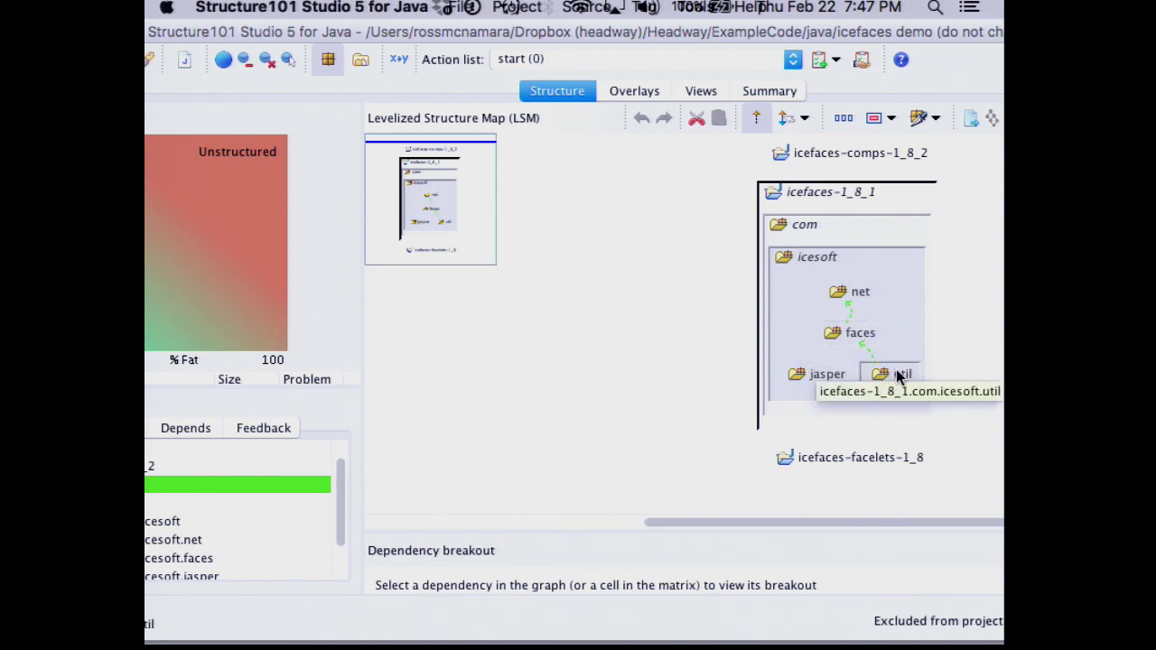
{"action": "left_click", "coordinate": [871, 342]}
{"action": "left_click", "coordinate": [897, 380]}
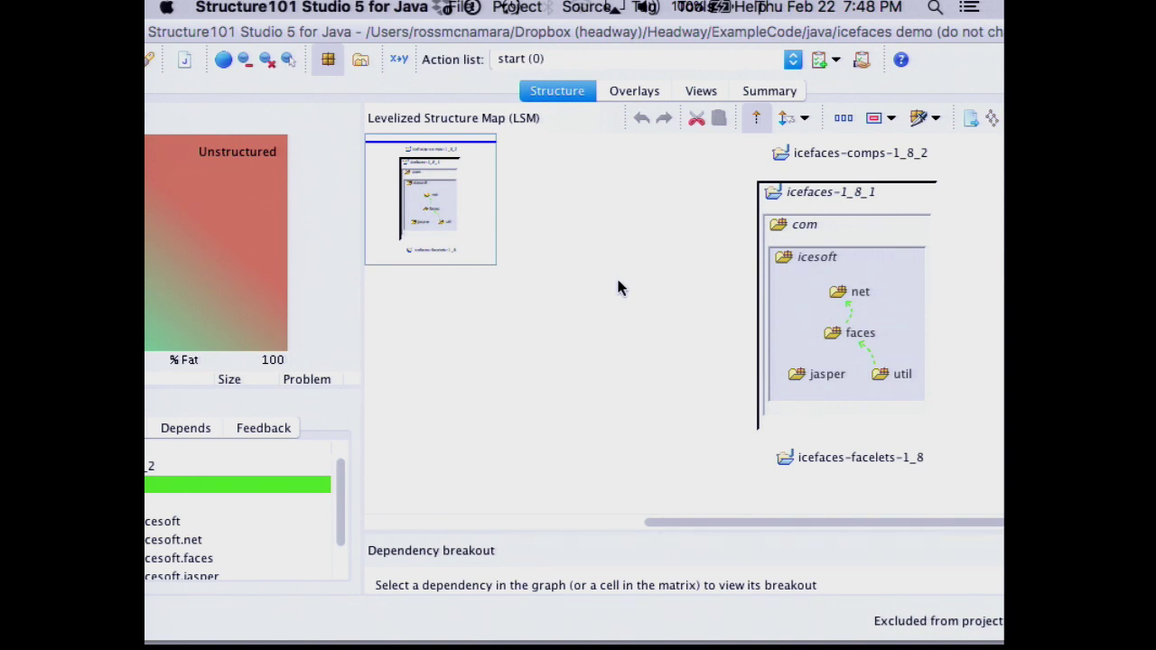
{"action": "left_click", "coordinate": [871, 357]}
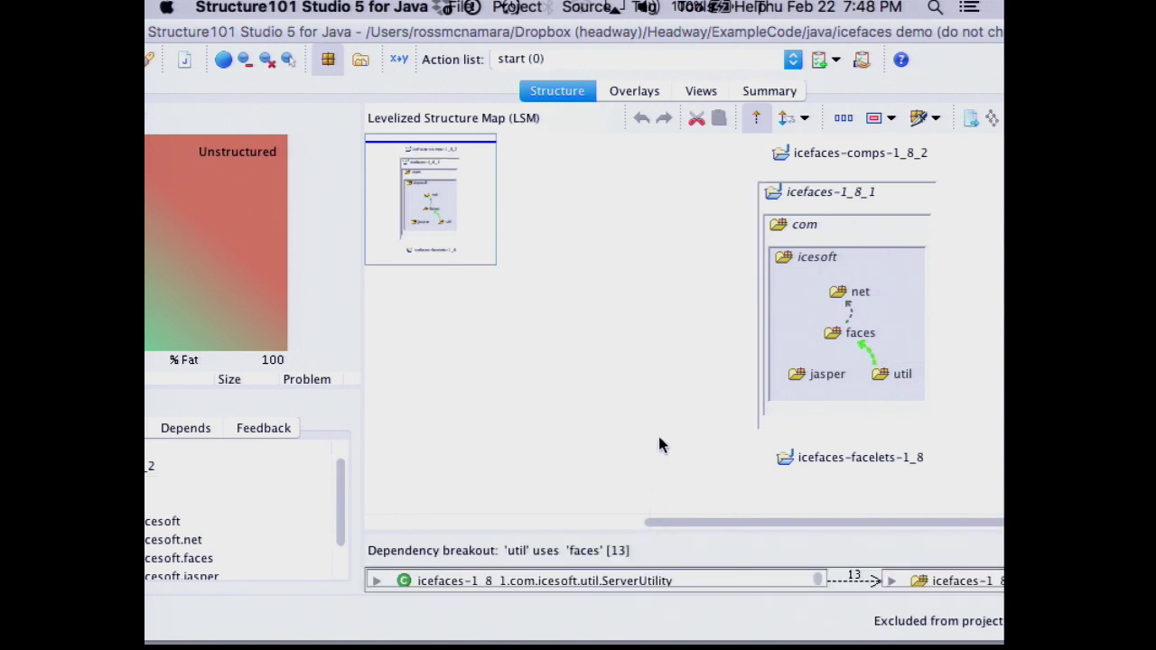
{"action": "left_click_drag", "start_coordinate": [650, 531], "coordinate": [643, 471]}
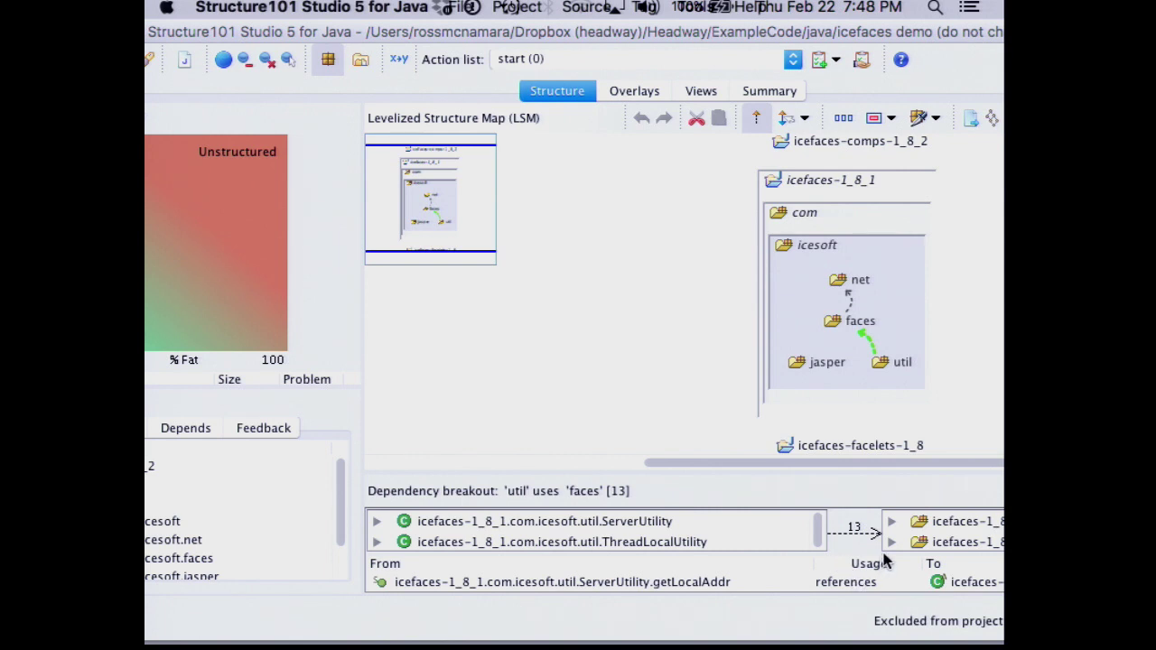
Expand the util package and move its ServerUtility class into the faces package
{"action": "double_click", "coordinate": [879, 364]}
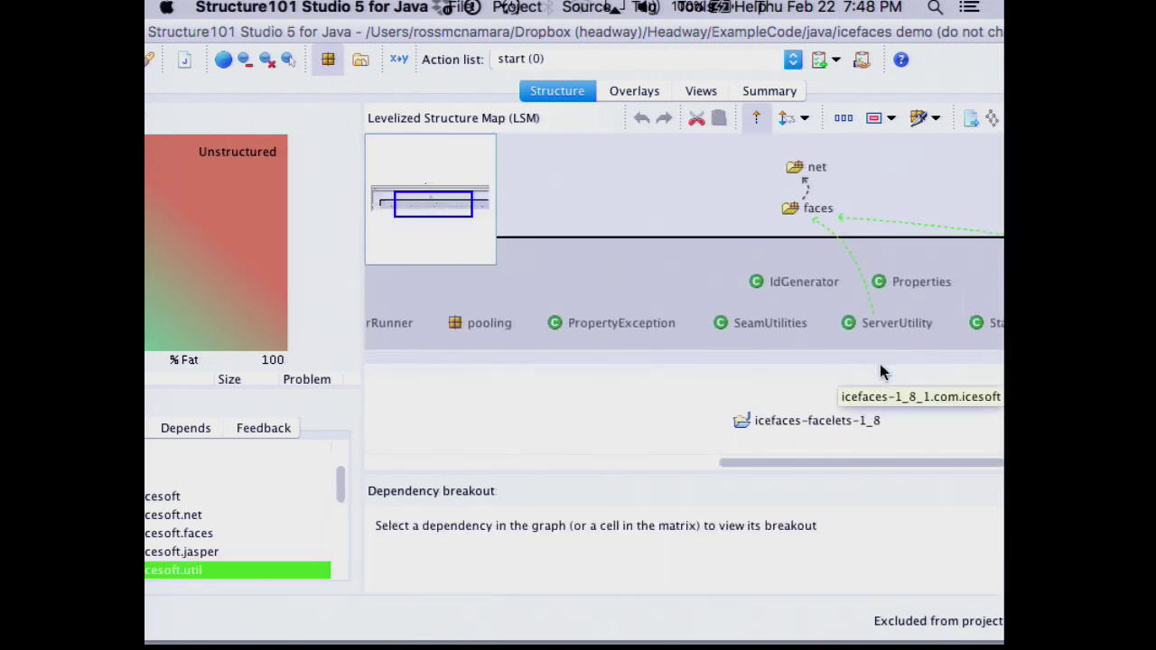
{"action": "left_click_drag", "start_coordinate": [788, 462], "coordinate": [886, 462]}
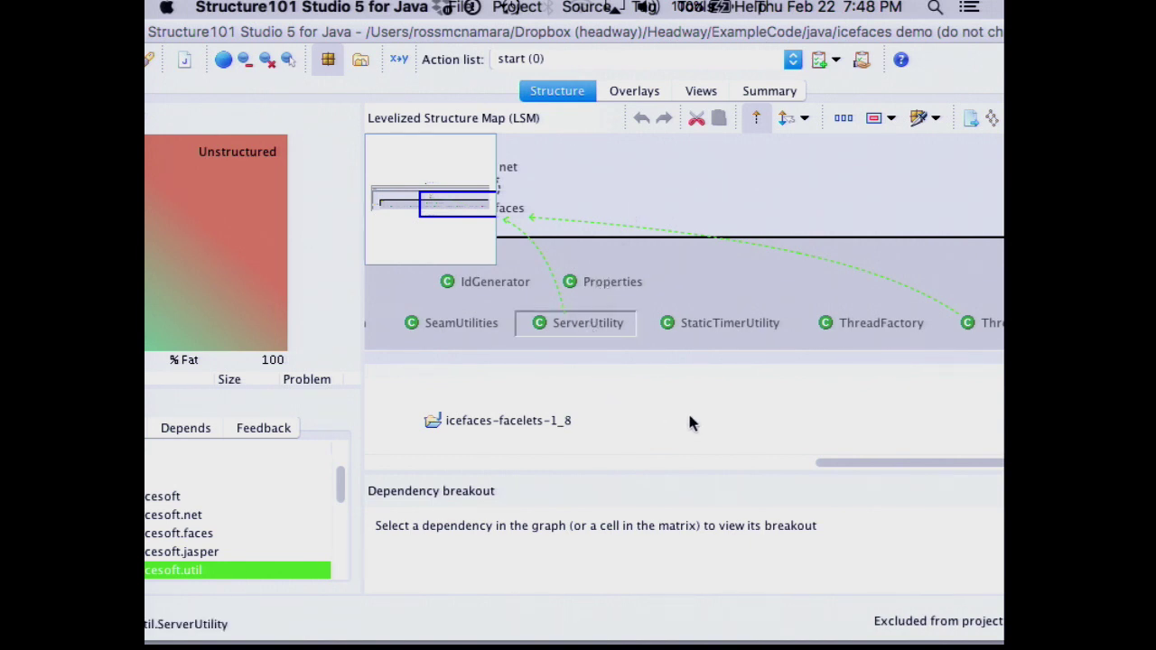
{"action": "mouse_move", "coordinate": [896, 465]}
{"action": "left_mouse_down"}
{"action": "mouse_move", "coordinate": [803, 479]}
{"action": "mouse_move", "coordinate": [669, 472]}
{"action": "mouse_move", "coordinate": [991, 460]}
{"action": "mouse_move", "coordinate": [853, 449]}
{"action": "mouse_move", "coordinate": [881, 452]}
{"action": "left_mouse_up"}
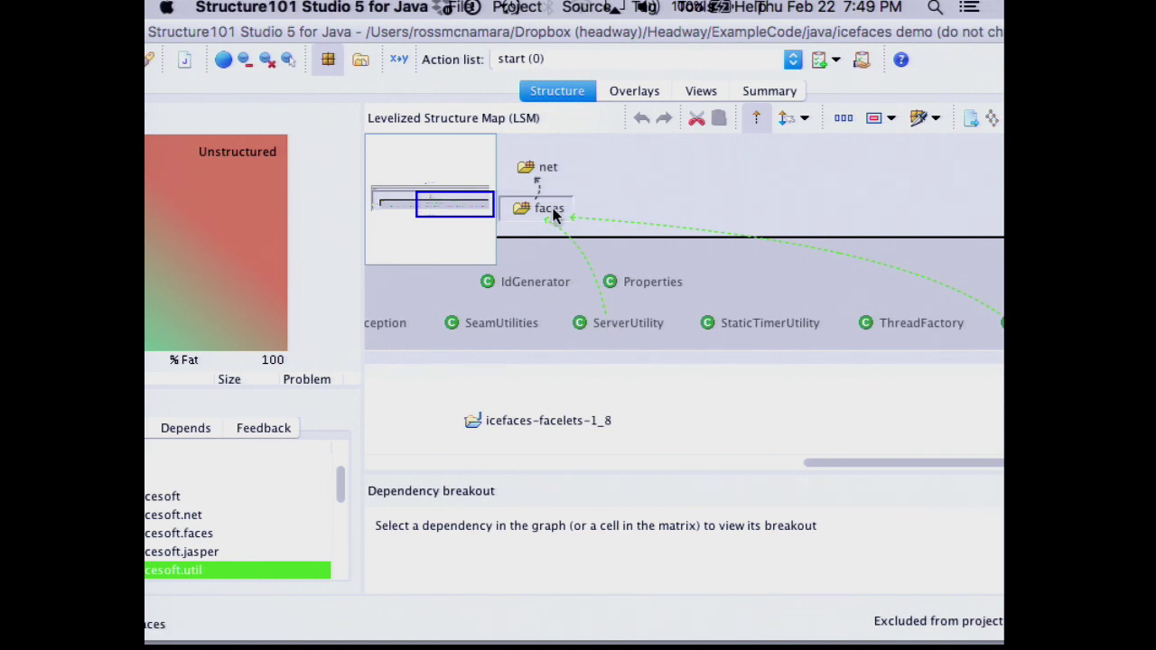
{"action": "mouse_move", "coordinate": [826, 459]}
{"action": "left_mouse_down"}
{"action": "mouse_move", "coordinate": [880, 458]}
{"action": "mouse_move", "coordinate": [803, 467]}
{"action": "mouse_move", "coordinate": [821, 466]}
{"action": "left_mouse_up"}
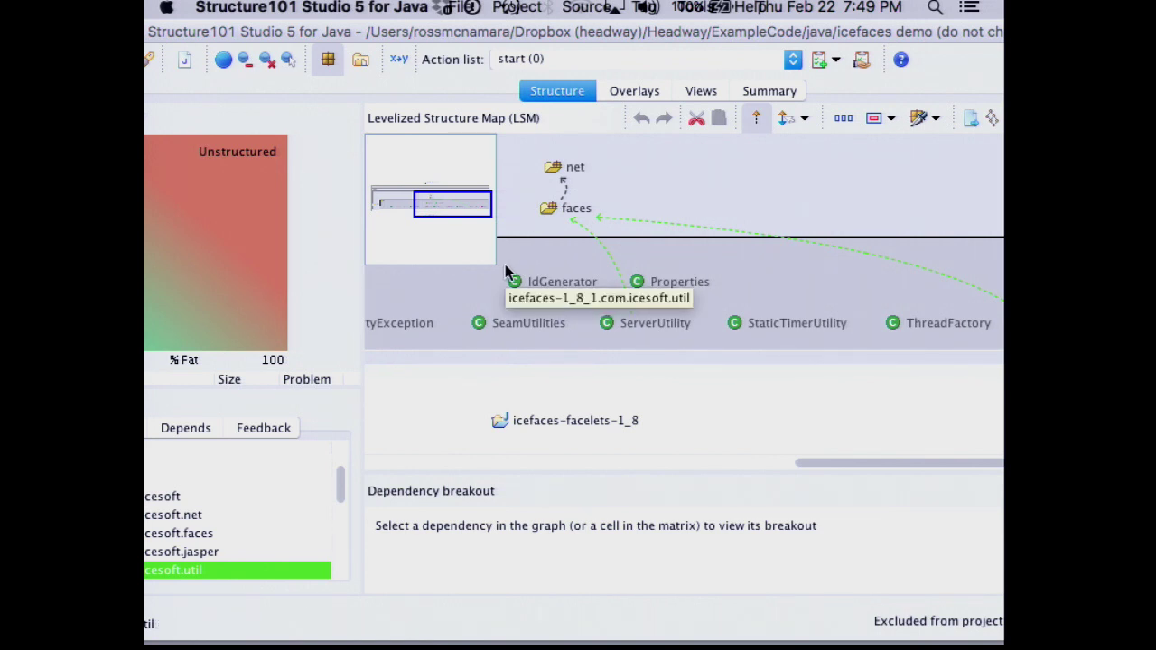
{"action": "left_click", "coordinate": [653, 325]}
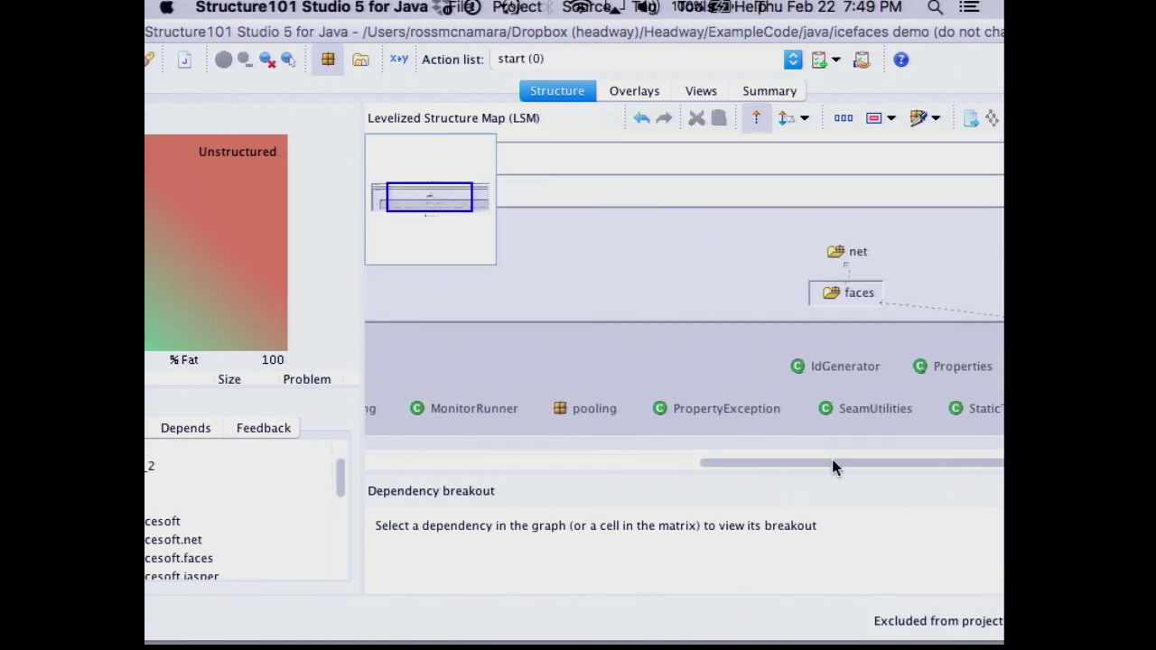
Move the ThreadLocalUtility class from util into the faces package
{"action": "left_click_drag", "start_coordinate": [832, 463], "coordinate": [943, 452]}
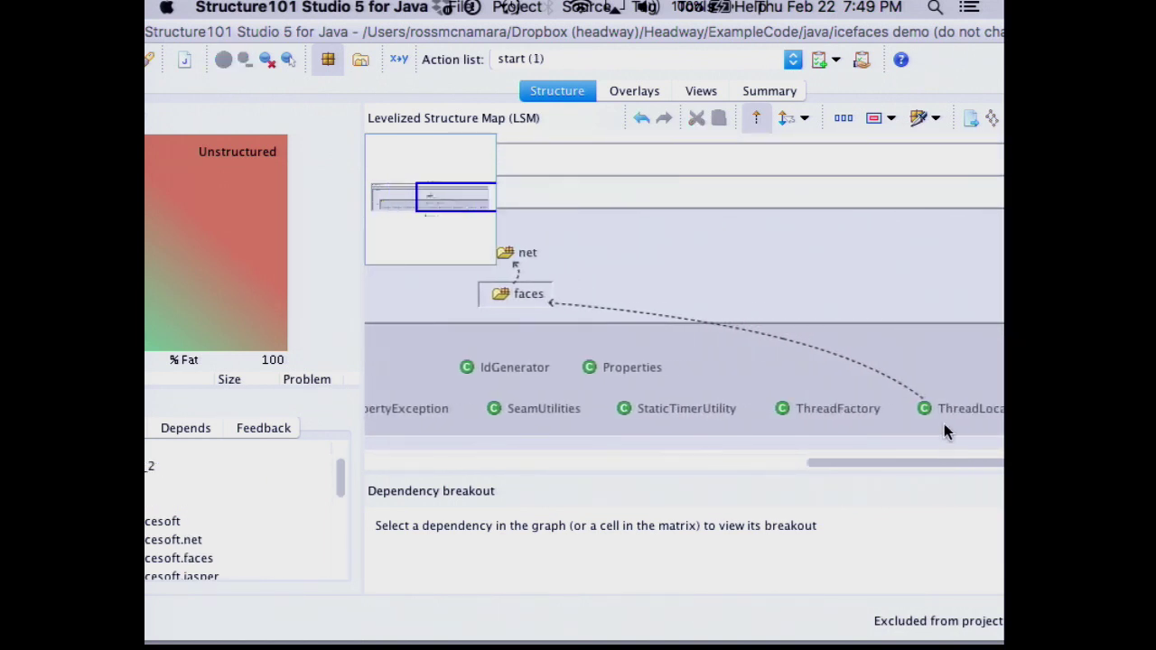
{"action": "left_click_drag", "start_coordinate": [945, 408], "coordinate": [538, 304]}
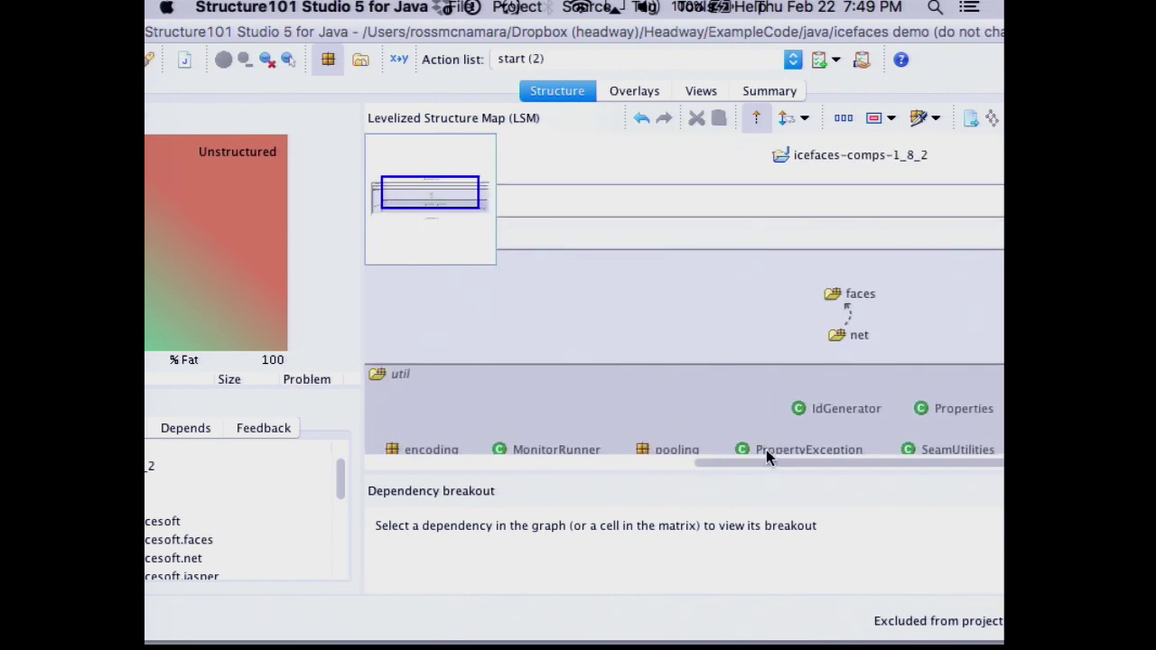
{"action": "left_click_drag", "start_coordinate": [734, 316], "coordinate": [700, 278]}
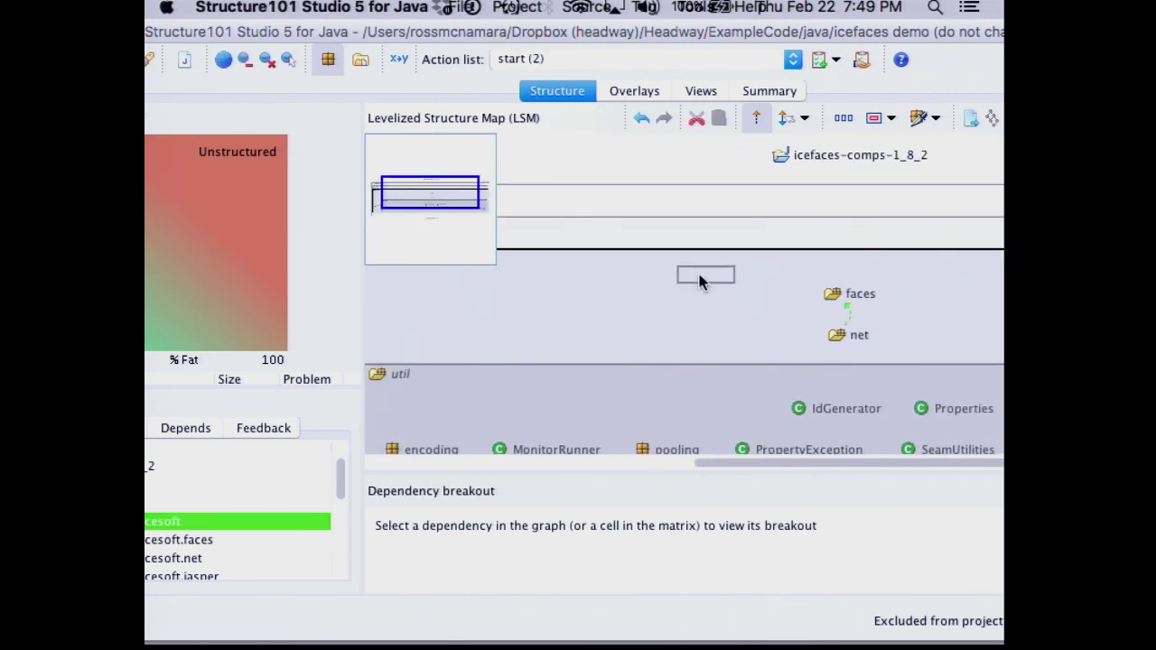
Review the recorded move actions in the Actions window, and close it
{"action": "left_click_drag", "start_coordinate": [766, 466], "coordinate": [859, 468]}
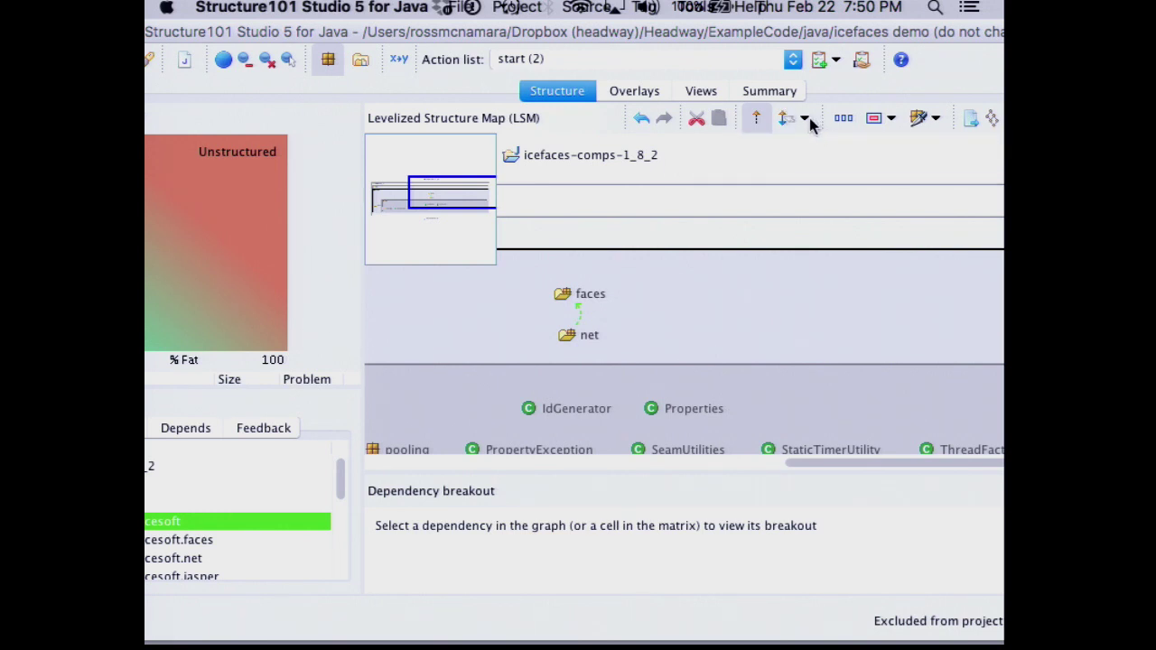
{"action": "left_click", "coordinate": [836, 59]}
{"action": "left_click", "coordinate": [777, 248]}
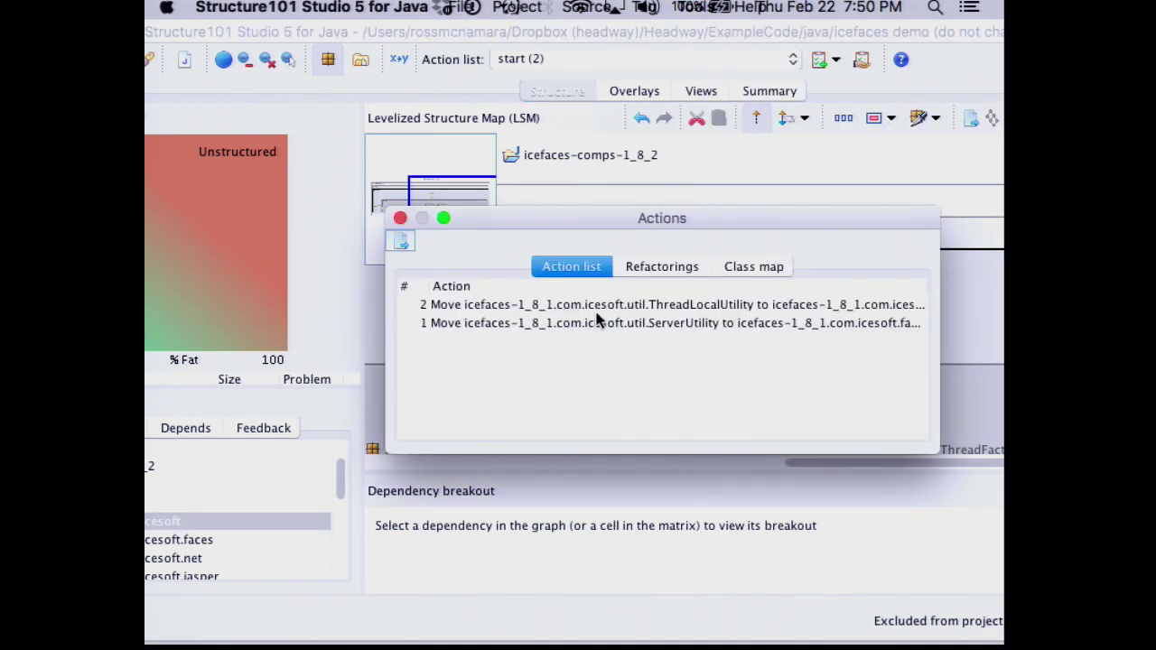
{"action": "left_click", "coordinate": [400, 219]}
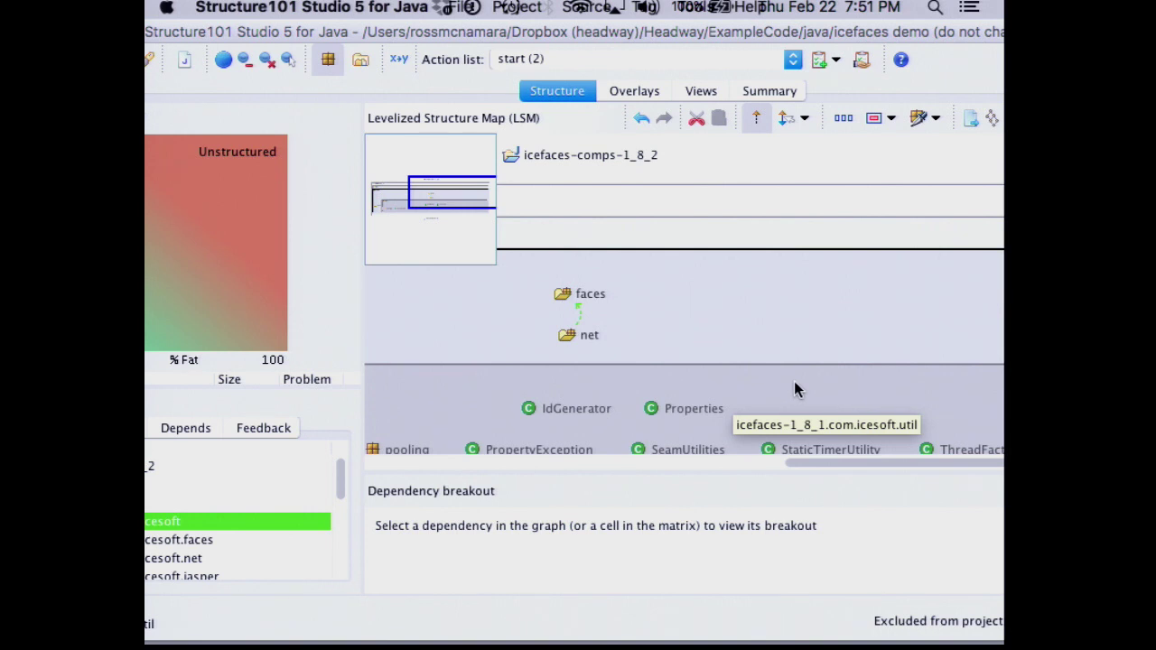
Collapse and re-expand the util package, and expand its PropertyException class to show its members
{"action": "left_click", "coordinate": [656, 388]}
{"action": "double_click", "coordinate": [656, 387]}
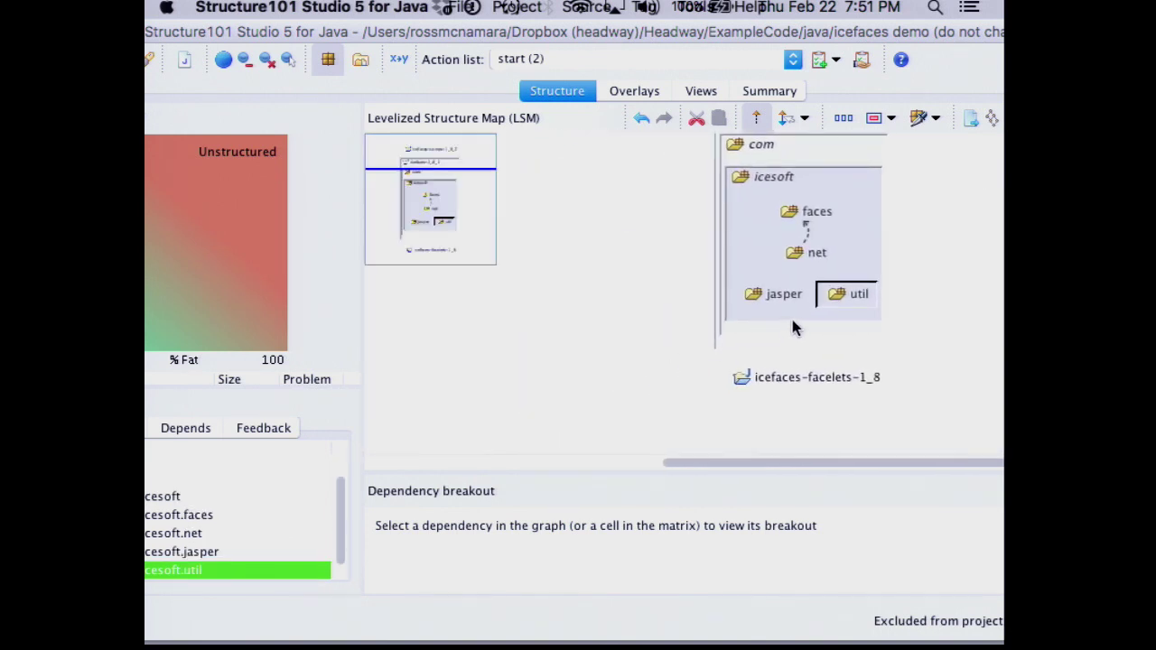
{"action": "double_click", "coordinate": [853, 300]}
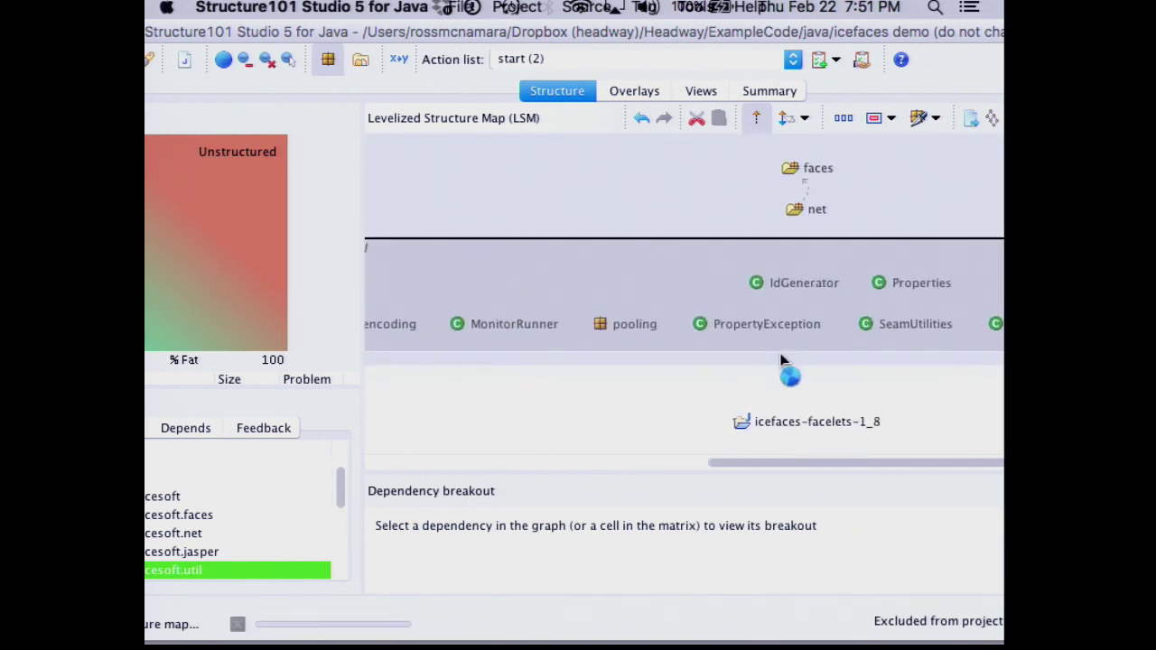
{"action": "left_click", "coordinate": [774, 325]}
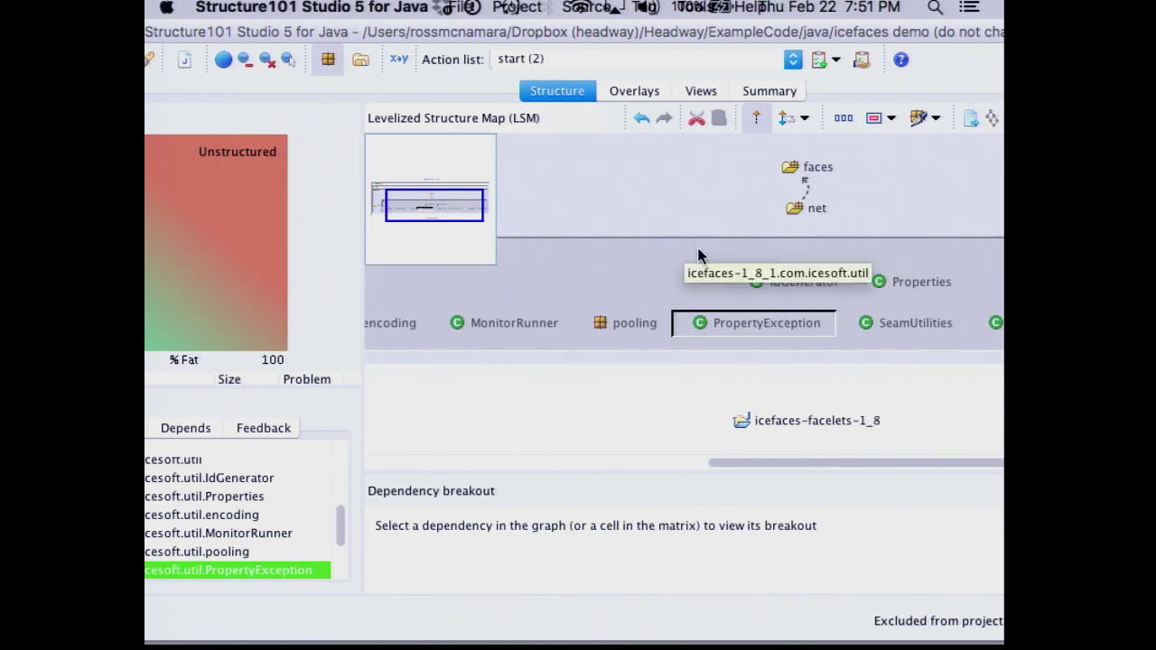
{"action": "double_click", "coordinate": [760, 326]}
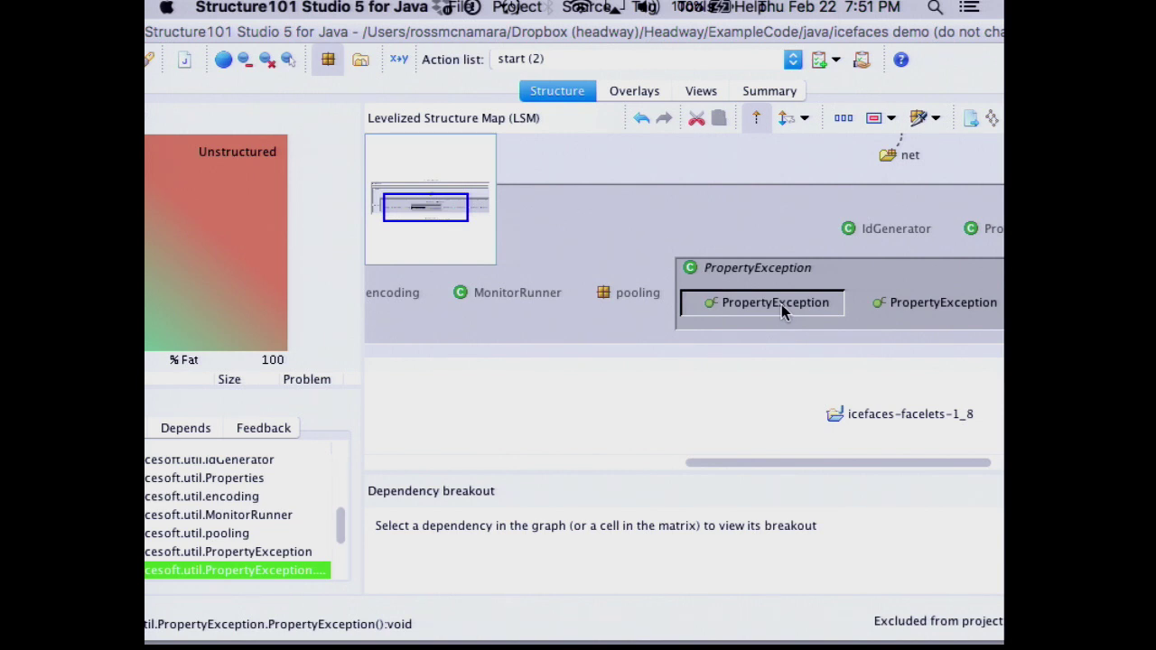
Shift the application window until its far edge is on screen, and show the breakout of the dependency from net to faces
{"action": "left_click", "coordinate": [905, 152]}
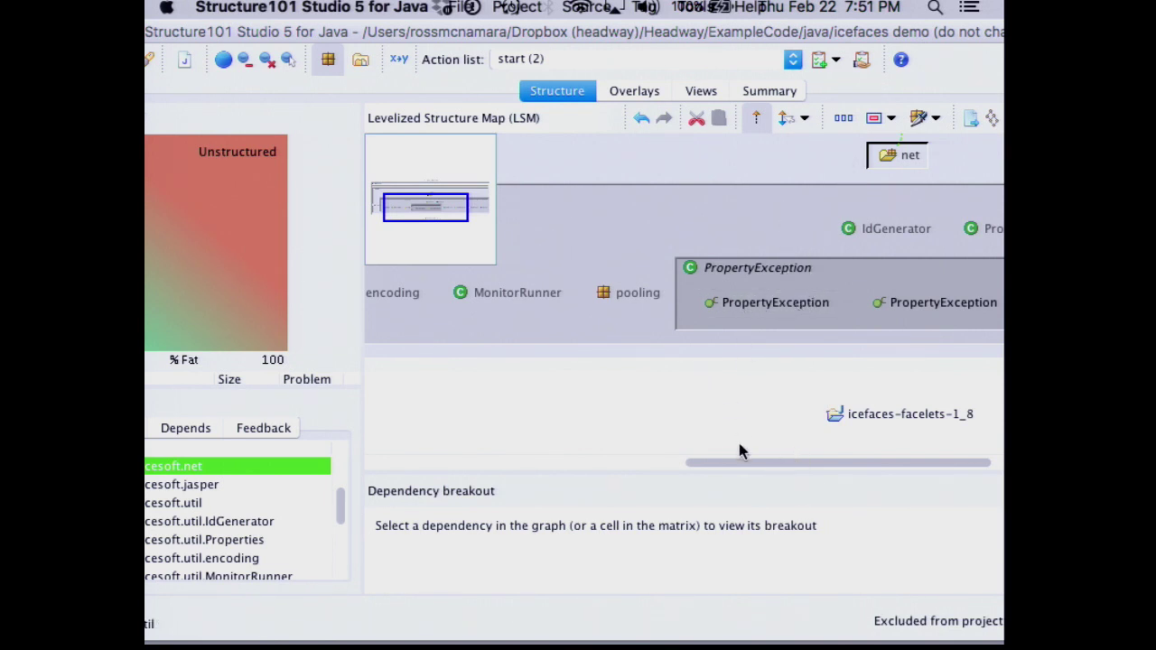
{"action": "left_click_drag", "start_coordinate": [743, 462], "coordinate": [820, 462]}
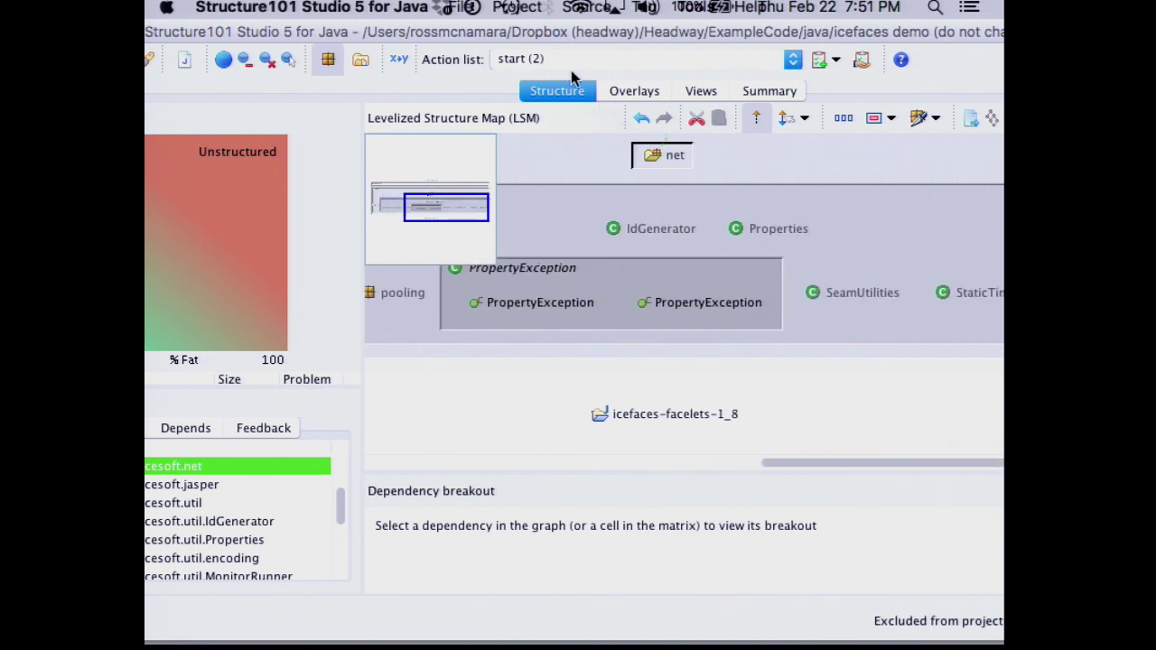
{"action": "left_click_drag", "start_coordinate": [564, 43], "coordinate": [260, 62]}
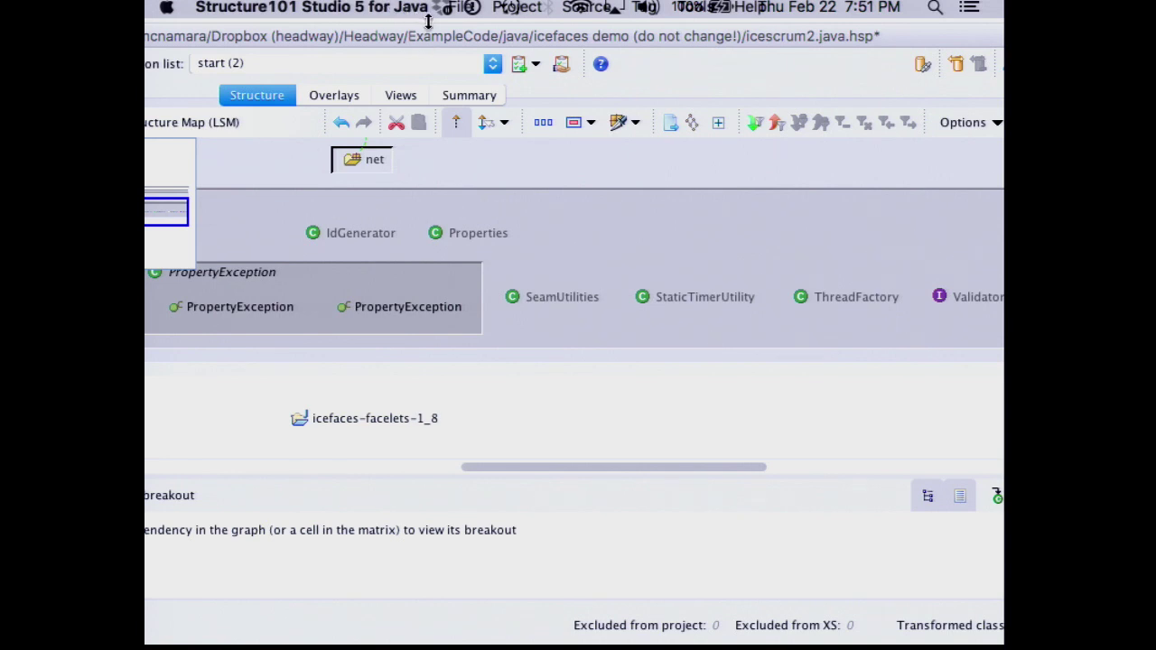
{"action": "left_click_drag", "start_coordinate": [420, 40], "coordinate": [348, 38]}
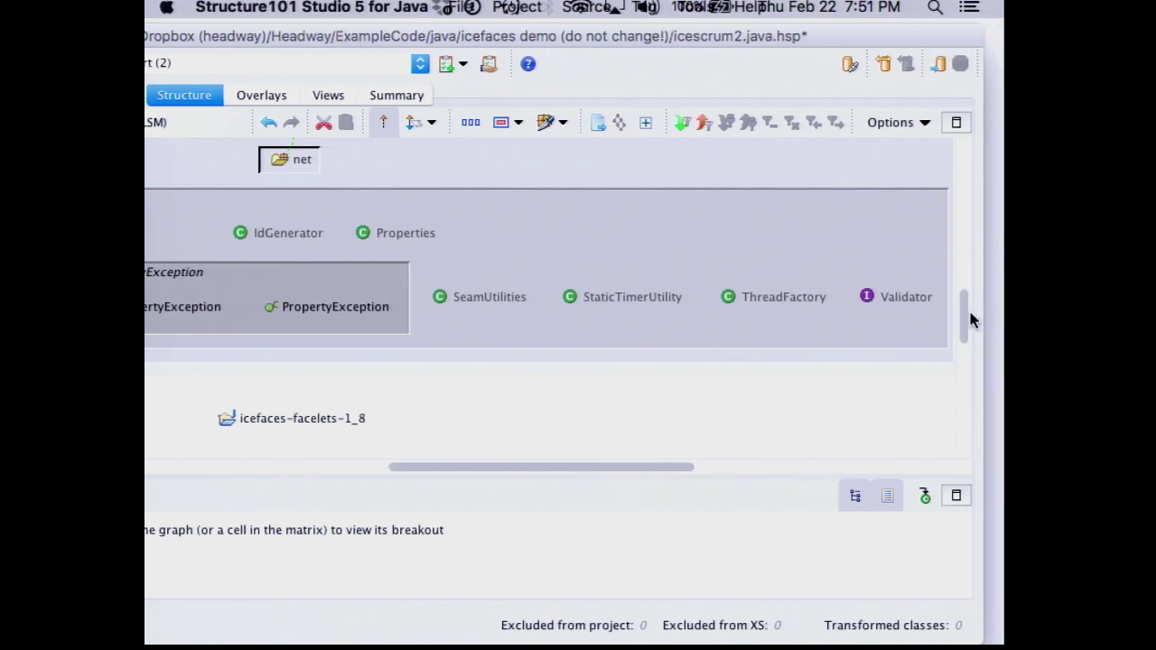
{"action": "left_click_drag", "start_coordinate": [960, 318], "coordinate": [963, 291]}
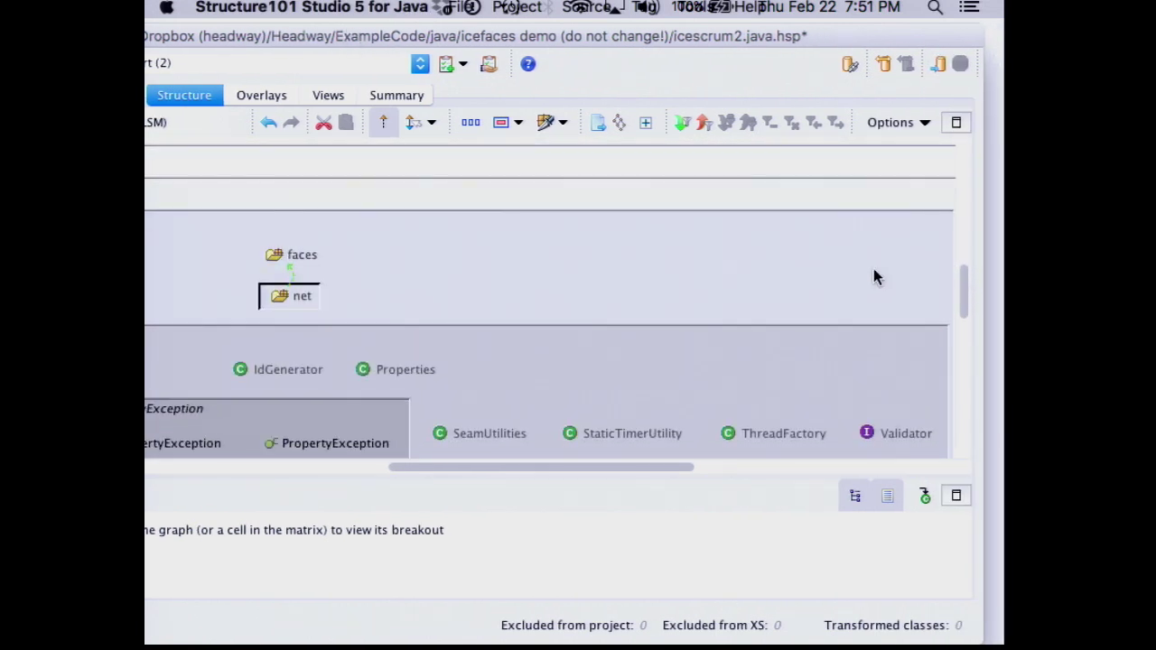
{"action": "left_click", "coordinate": [290, 273]}
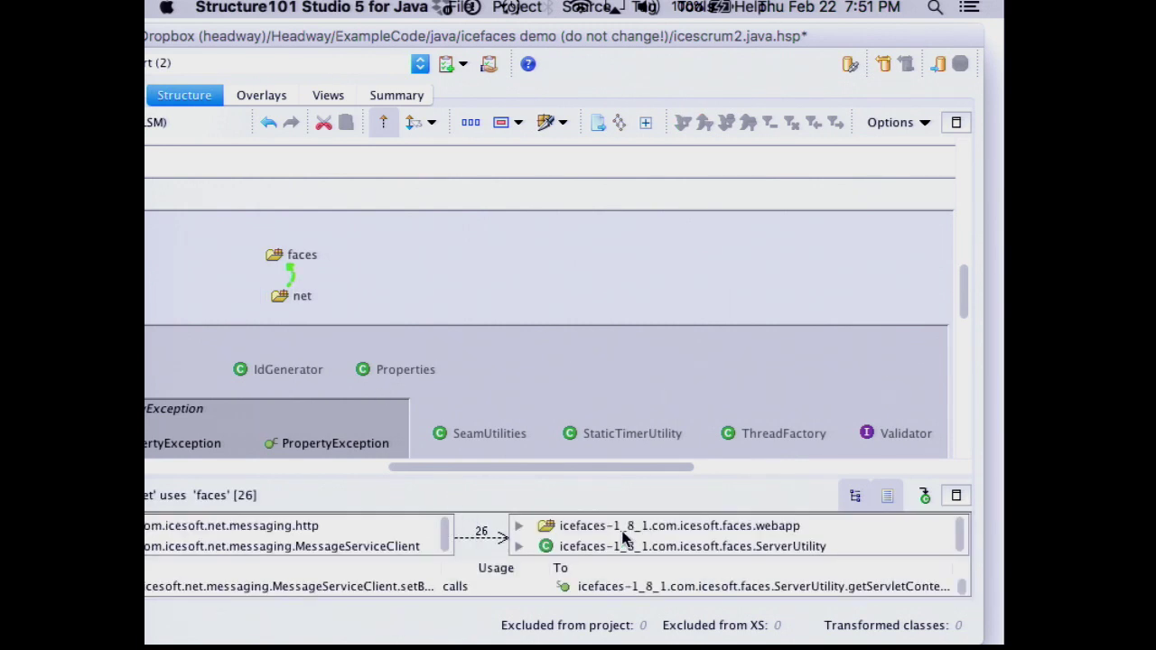
Expand the breakout's target tree through faces.webapp, http and servlet to EnvironmentAdaptingServlet, and browse on to PseudoServlet
{"action": "left_click", "coordinate": [519, 526]}
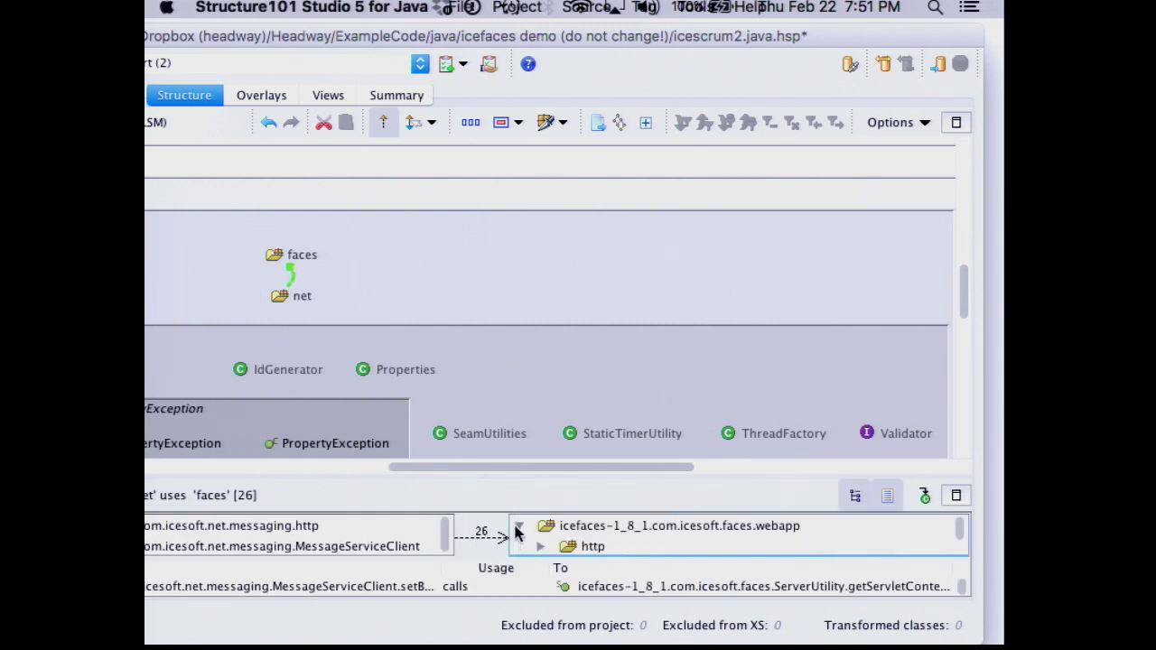
{"action": "left_click", "coordinate": [540, 545]}
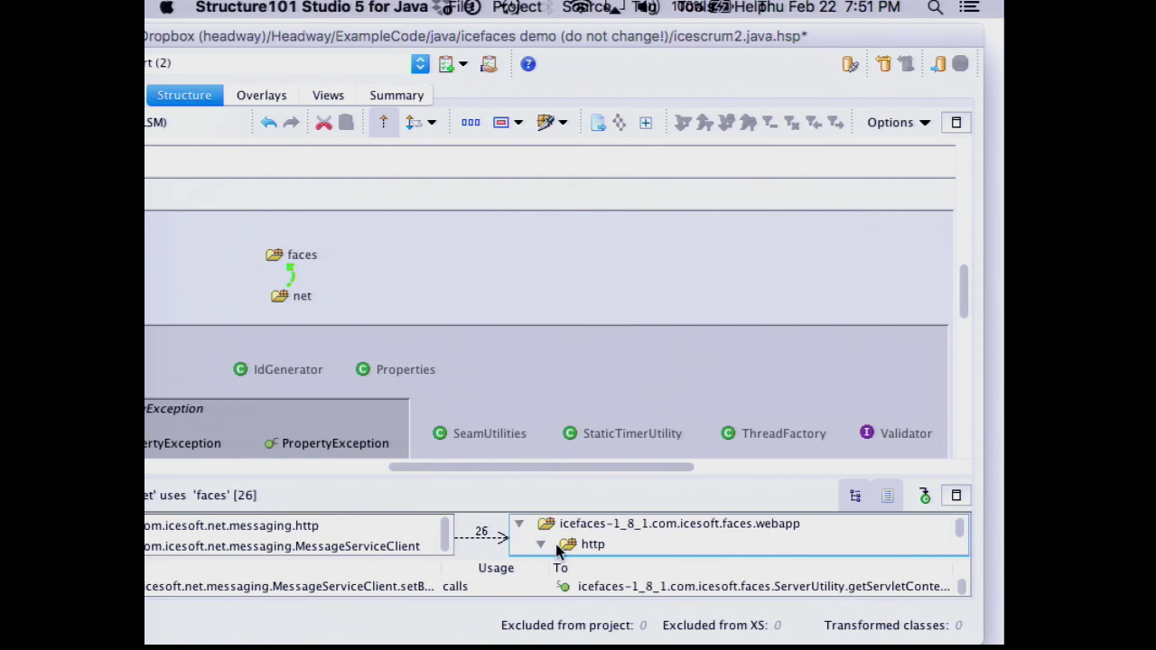
{"action": "scroll", "coordinate": [559, 546], "scroll_direction": "down", "scroll_amount": 2}
{"action": "left_click", "coordinate": [562, 524]}
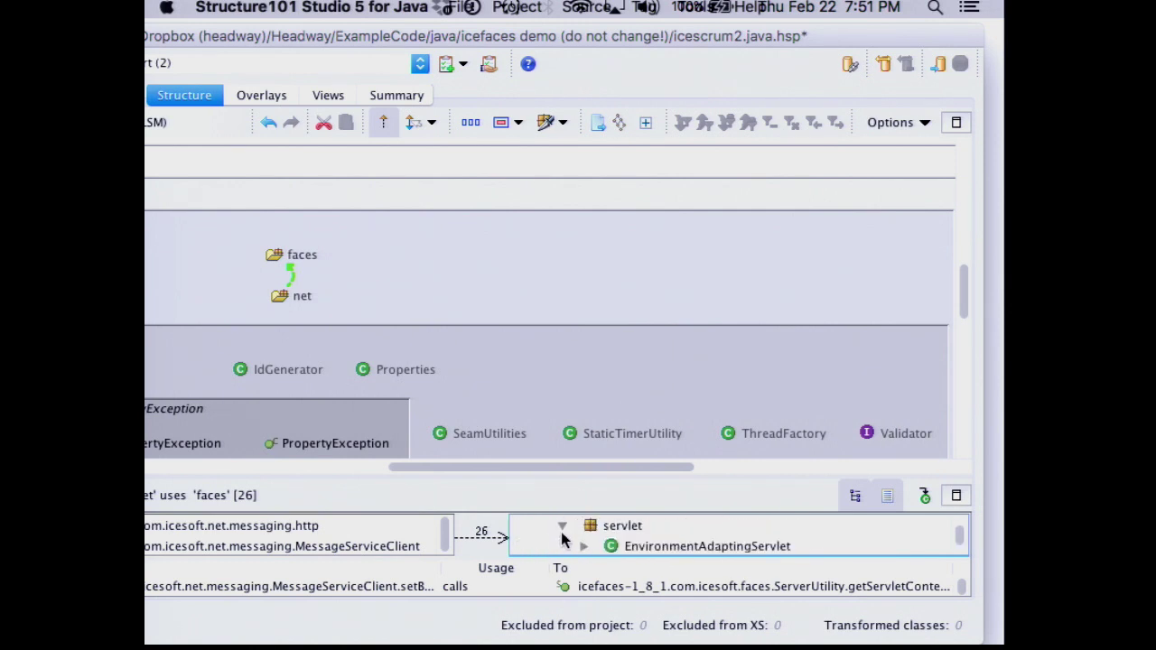
{"action": "scroll", "coordinate": [564, 540], "scroll_direction": "down", "scroll_amount": 1}
{"action": "left_click", "coordinate": [582, 527]}
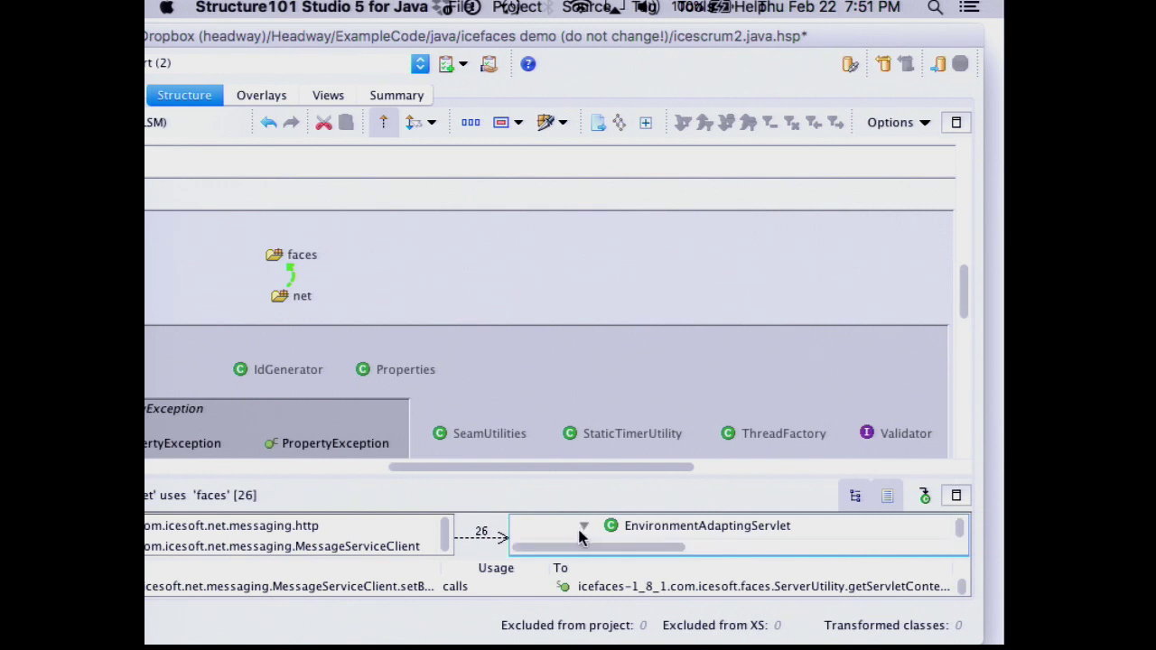
{"action": "scroll", "coordinate": [580, 537], "scroll_direction": "down", "scroll_amount": 1}
{"action": "scroll", "coordinate": [579, 539], "scroll_direction": "up", "scroll_amount": 1}
{"action": "scroll", "coordinate": [579, 540], "scroll_direction": "down", "scroll_amount": 1}
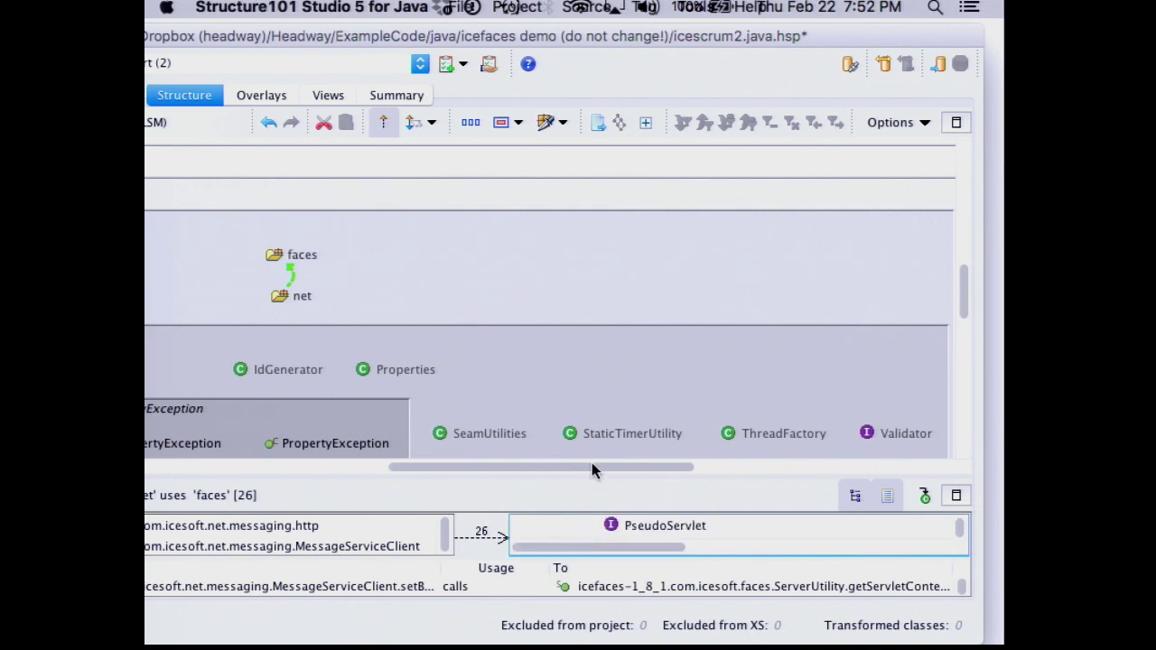
Select the icesoft package and collapse its util subpackage in the structure map
{"action": "left_click_drag", "start_coordinate": [623, 478], "coordinate": [655, 486]}
{"action": "left_click", "coordinate": [366, 225]}
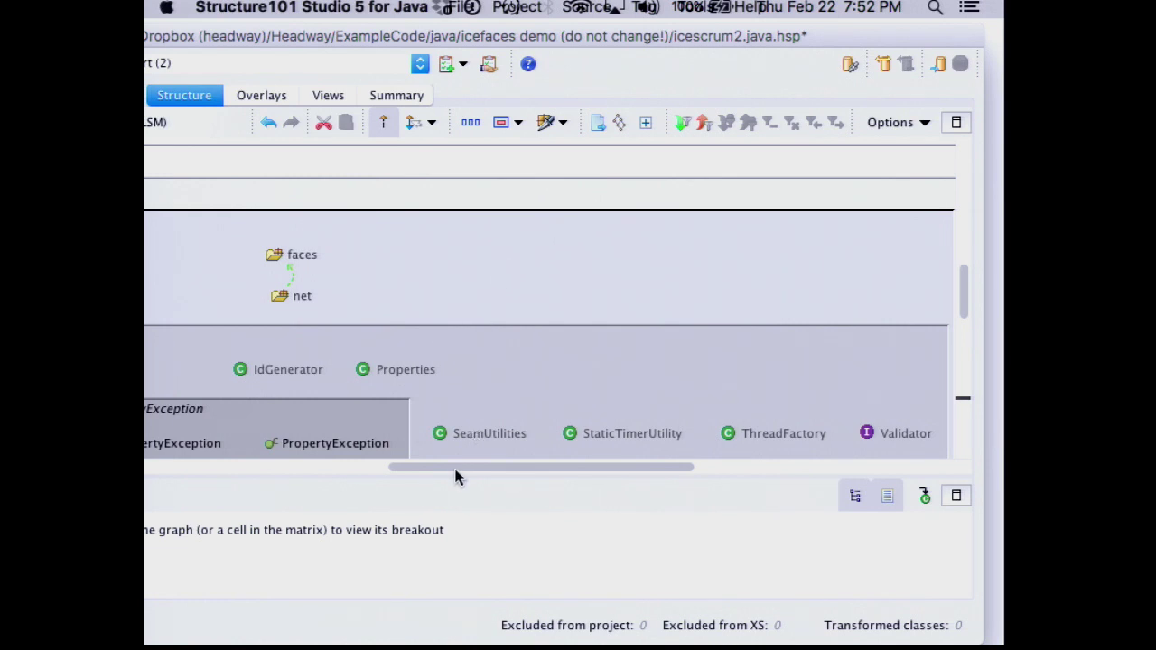
{"action": "left_click_drag", "start_coordinate": [453, 465], "coordinate": [292, 468]}
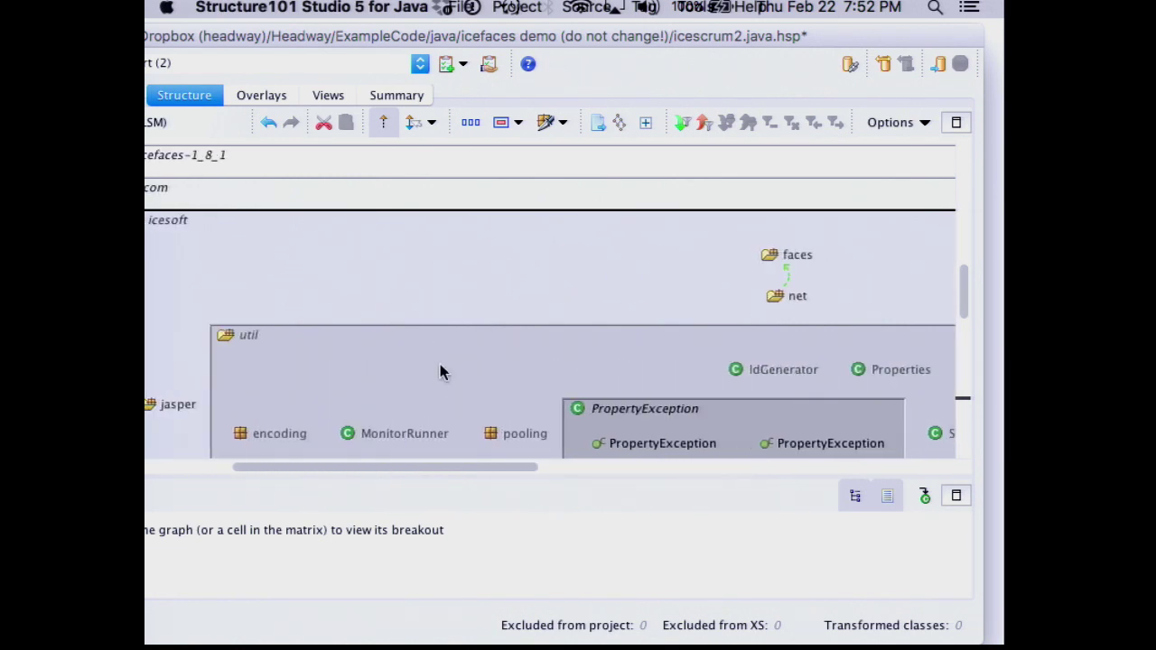
{"action": "scroll", "coordinate": [440, 364], "scroll_direction": "down", "scroll_amount": 5}
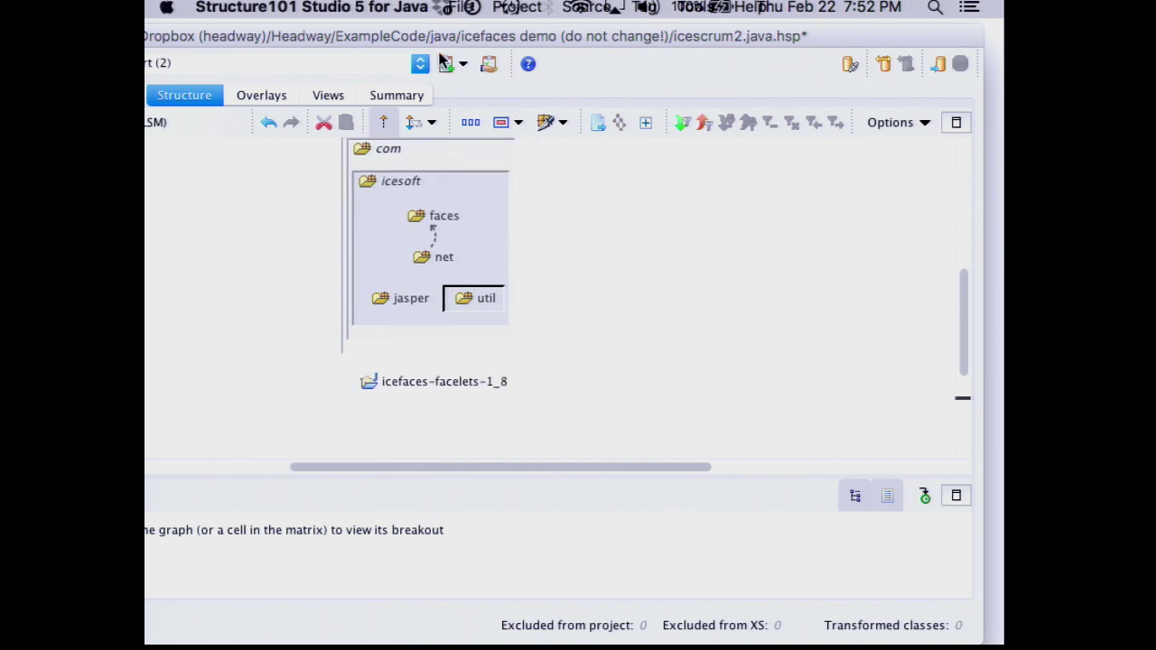
Shift the application window back until the over-complexity chart and map contents are on screen
{"action": "left_click_drag", "start_coordinate": [242, 37], "coordinate": [754, 39]}
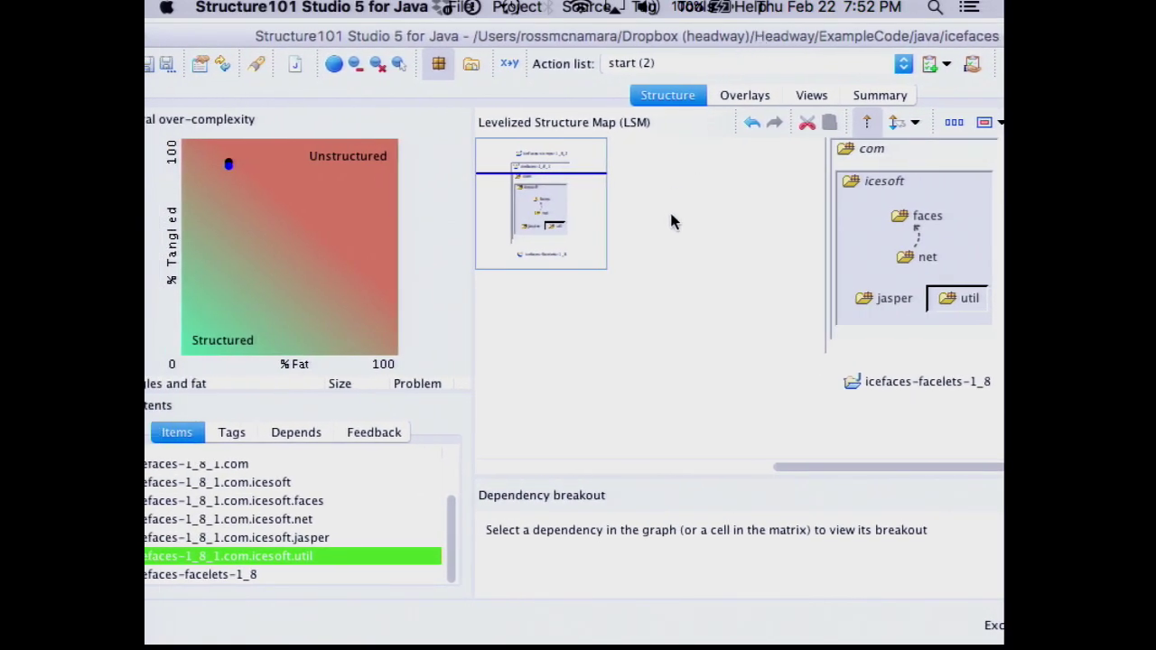
{"action": "left_click_drag", "start_coordinate": [591, 37], "coordinate": [690, 39]}
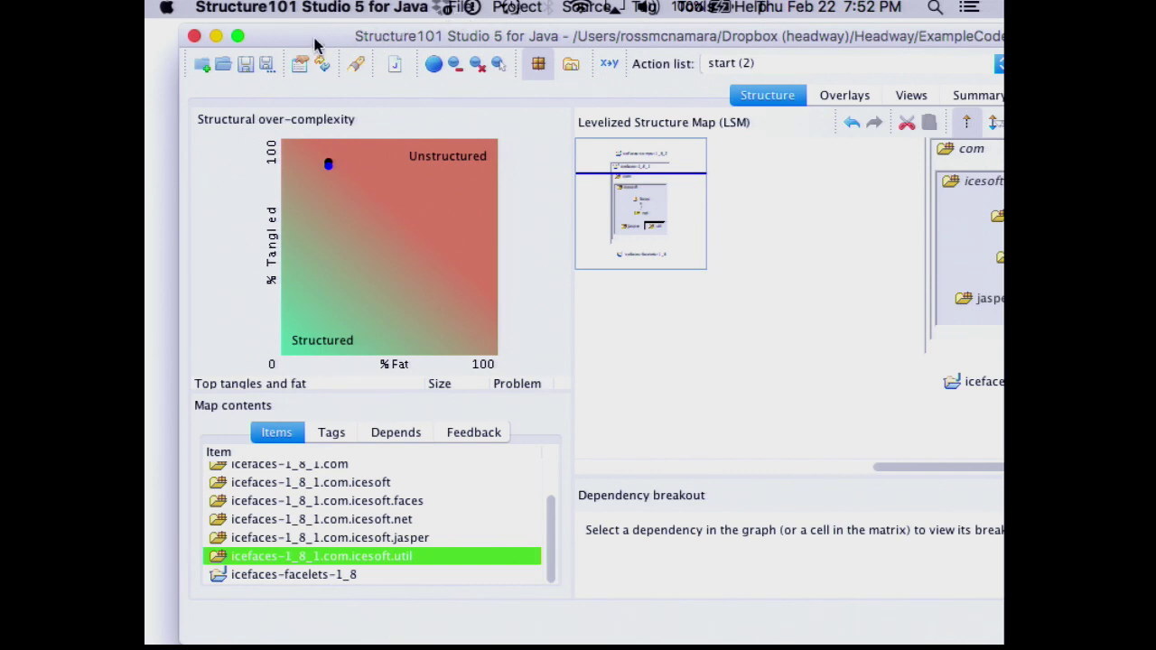
{"action": "left_click_drag", "start_coordinate": [315, 44], "coordinate": [256, 42]}
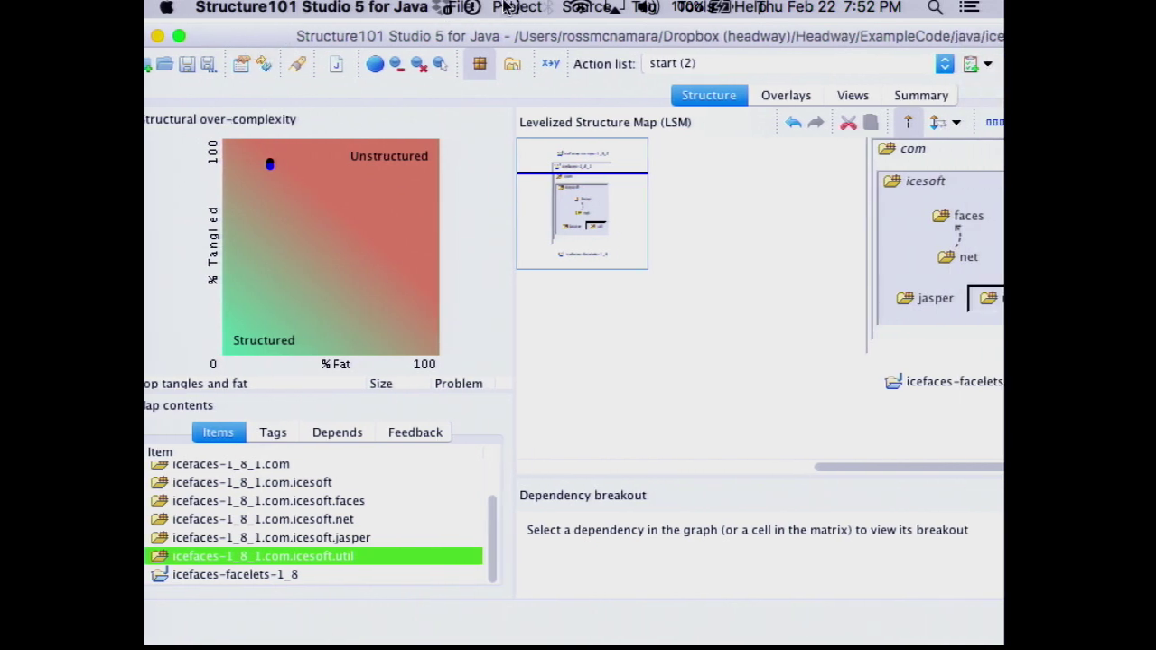
Open the recent project ending in settings-with-specs.java.hsp without saving the changes to the icefaces demo project
{"action": "left_click", "coordinate": [416, 7]}
{"action": "left_click", "coordinate": [416, 7]}
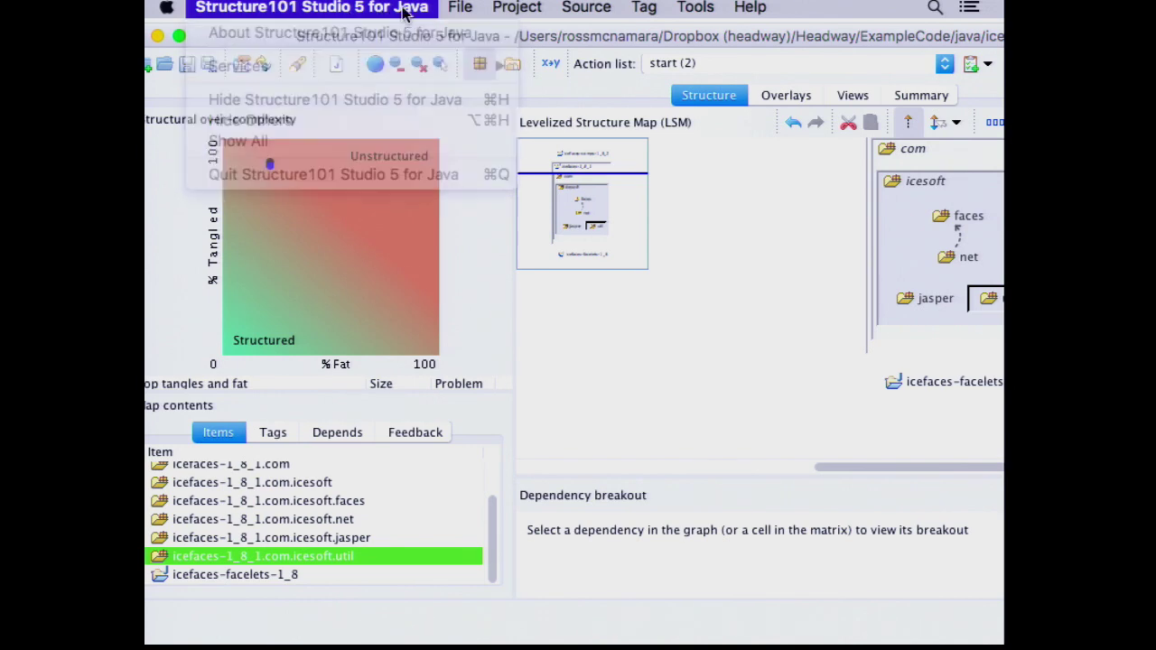
{"action": "left_click", "coordinate": [458, 8]}
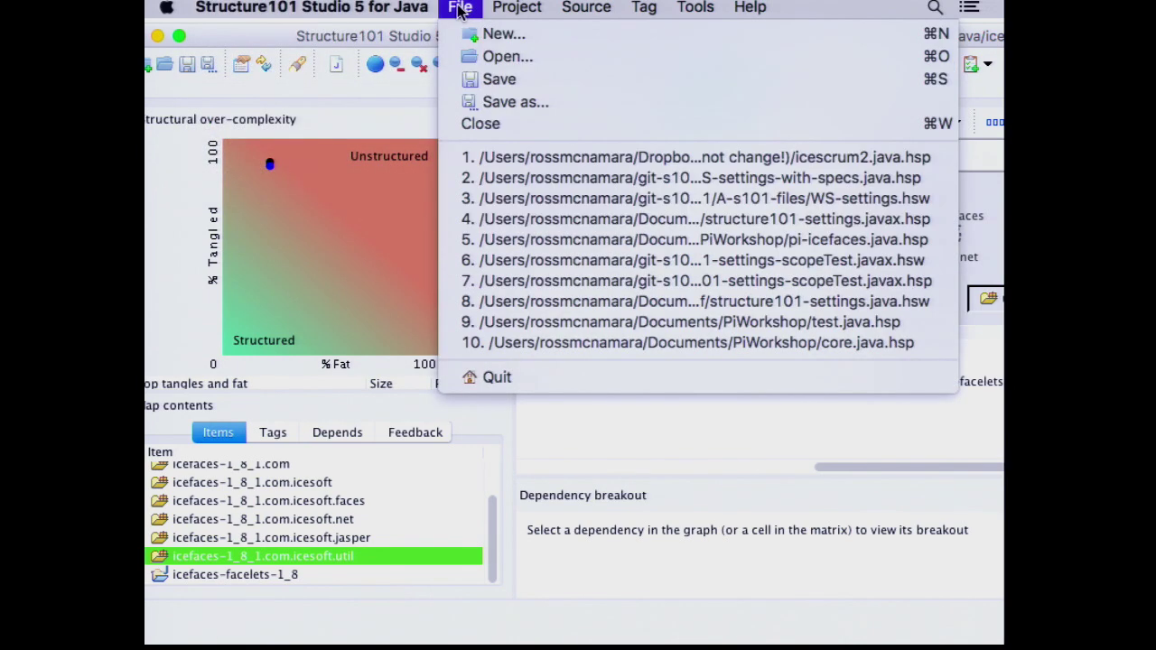
{"action": "left_click", "coordinate": [582, 183]}
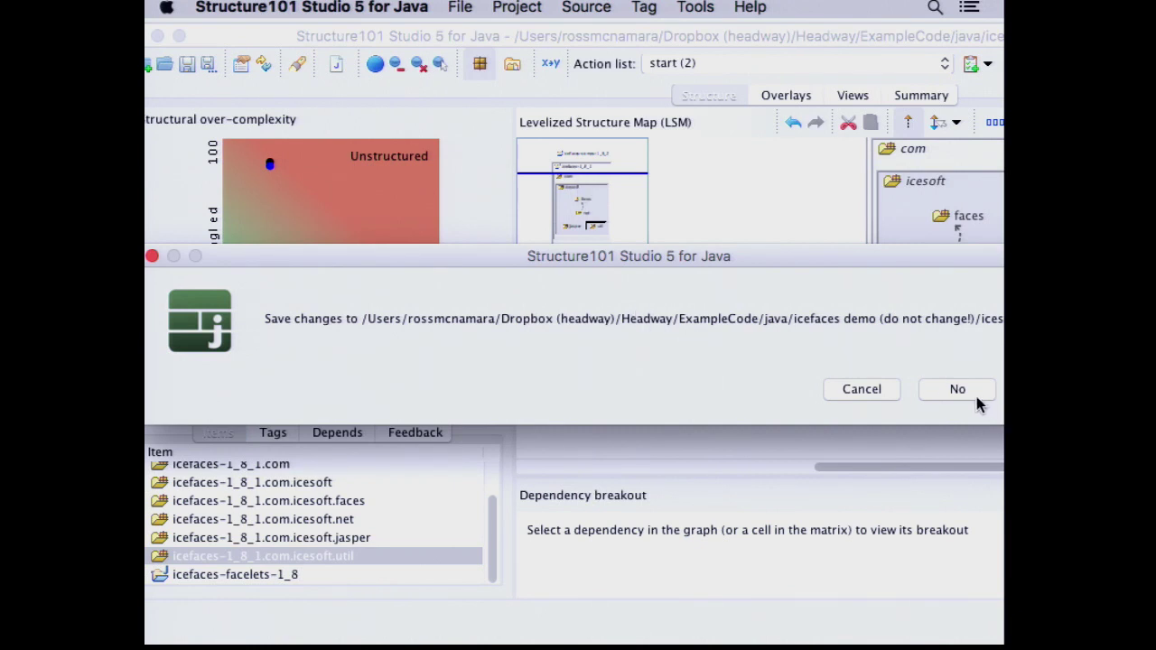
{"action": "left_click", "coordinate": [967, 396]}
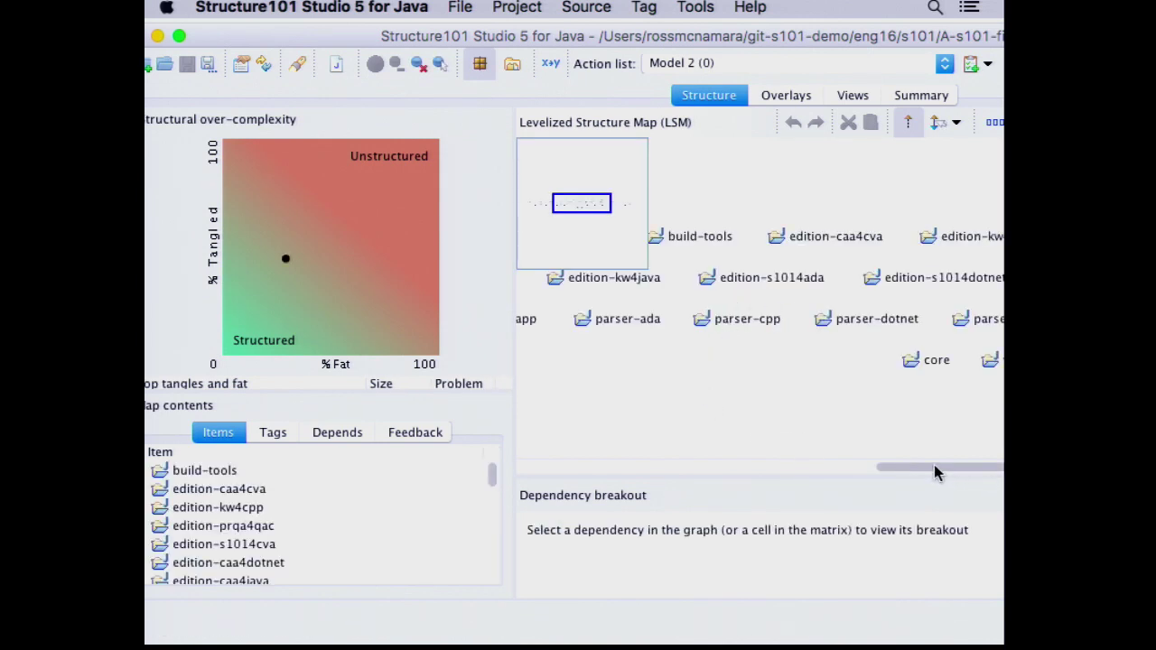
Expand the core module and its com package to show the packages inside com
{"action": "left_click_drag", "start_coordinate": [936, 471], "coordinate": [983, 464]}
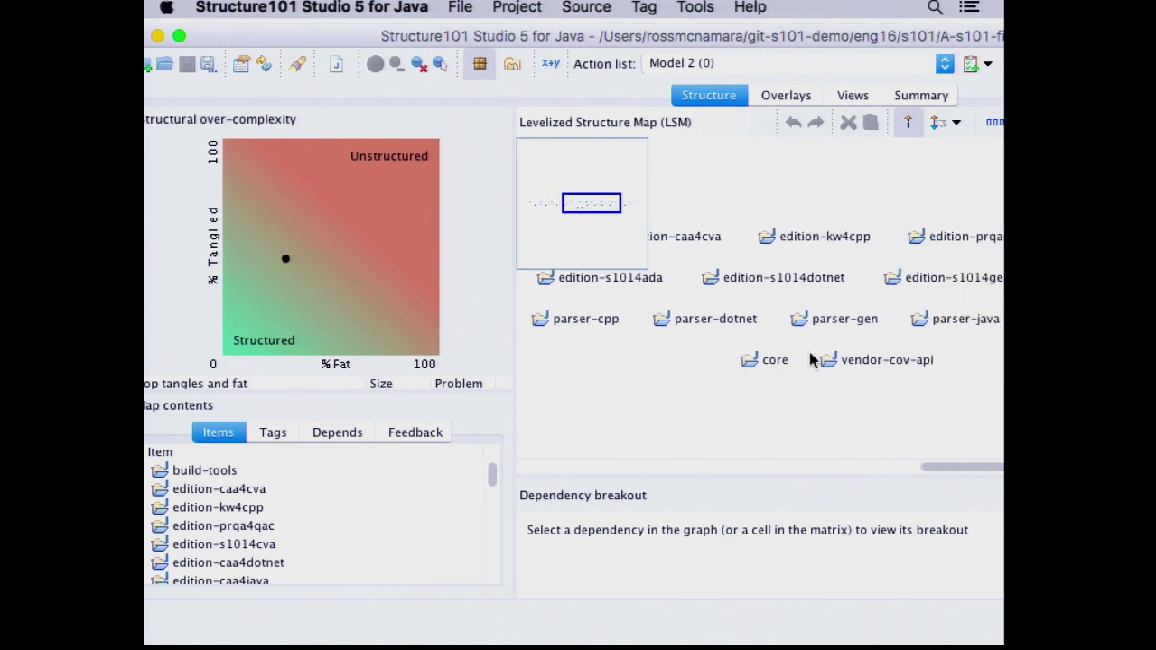
{"action": "left_click", "coordinate": [774, 362]}
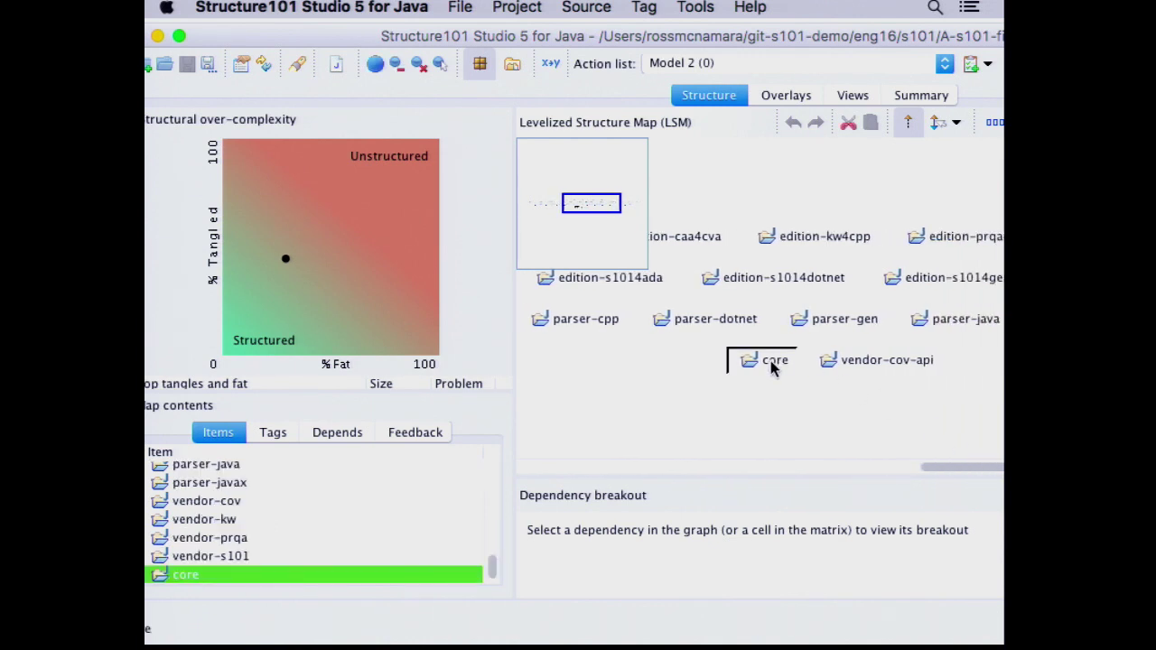
{"action": "double_click", "coordinate": [774, 362]}
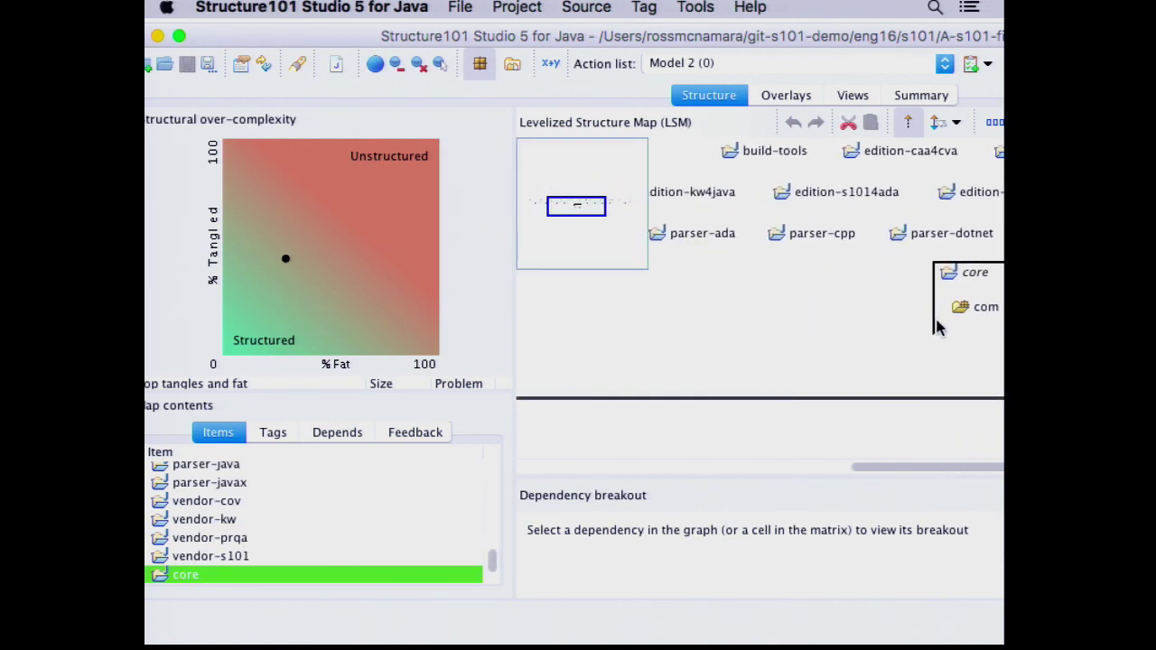
{"action": "left_click", "coordinate": [989, 310]}
{"action": "double_click", "coordinate": [989, 311]}
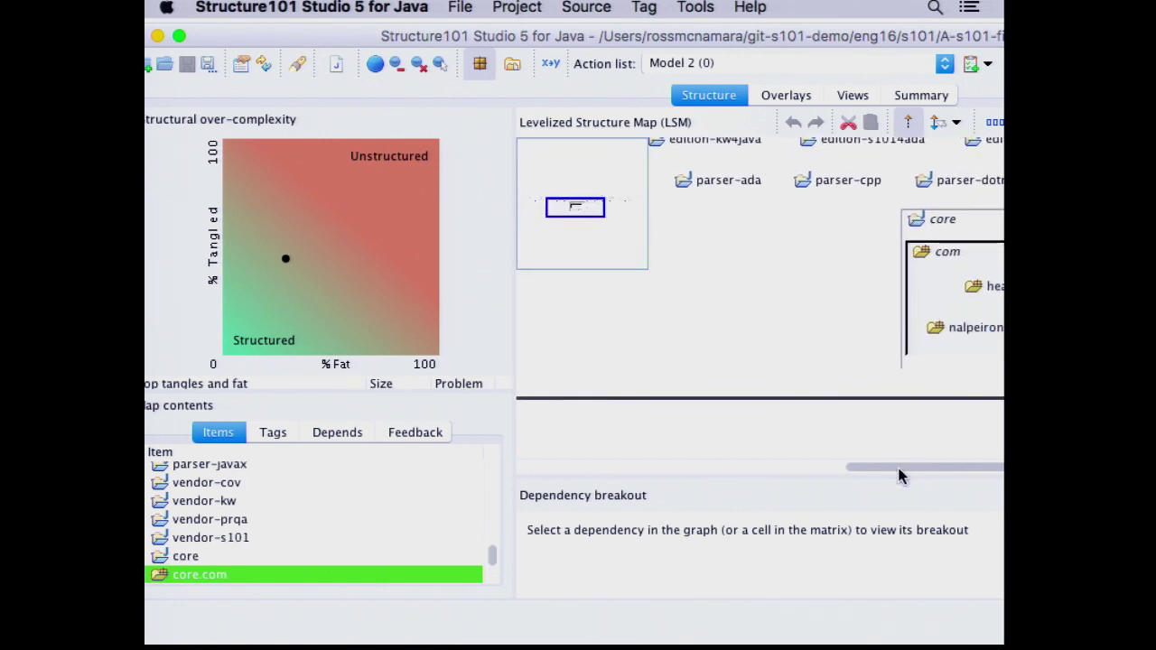
{"action": "left_click_drag", "start_coordinate": [899, 468], "coordinate": [950, 465]}
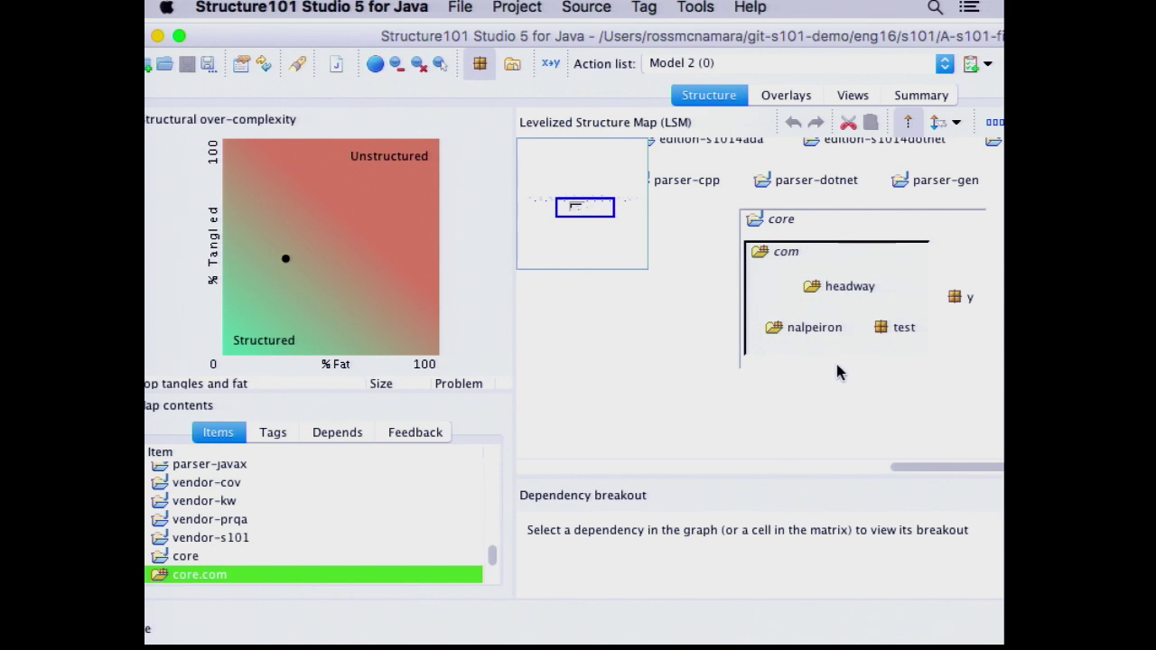
Expand nalpeiron to view the classes in nalplibrary, then collapse nalplibrary and show its dependencies
{"action": "double_click", "coordinate": [811, 328]}
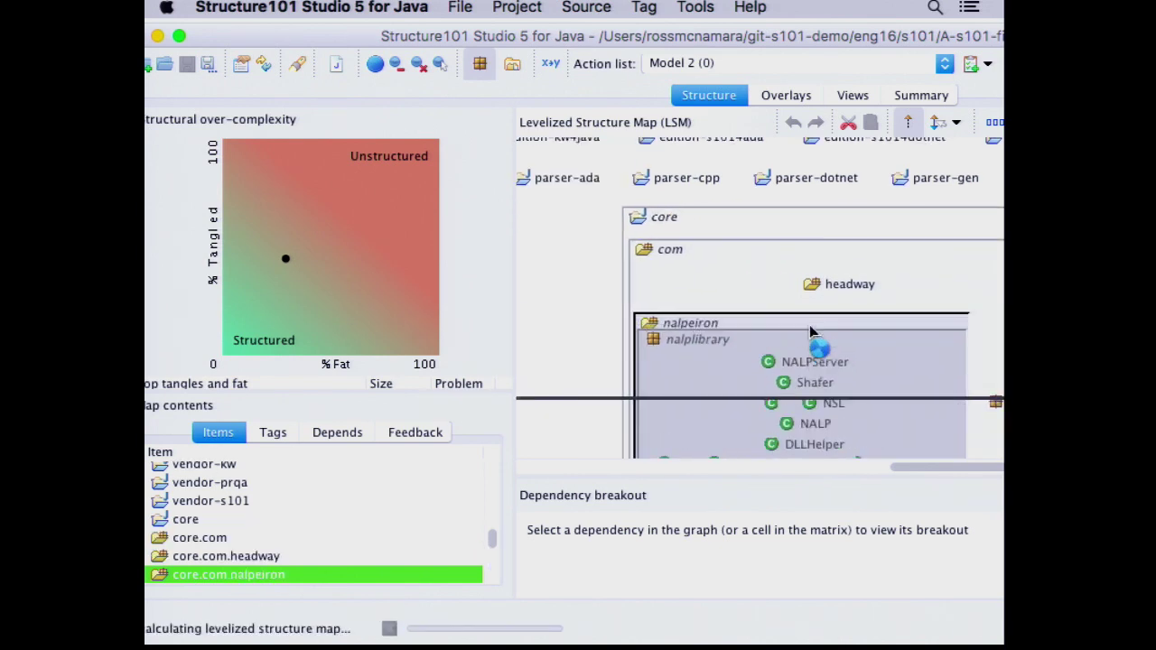
{"action": "double_click", "coordinate": [822, 206]}
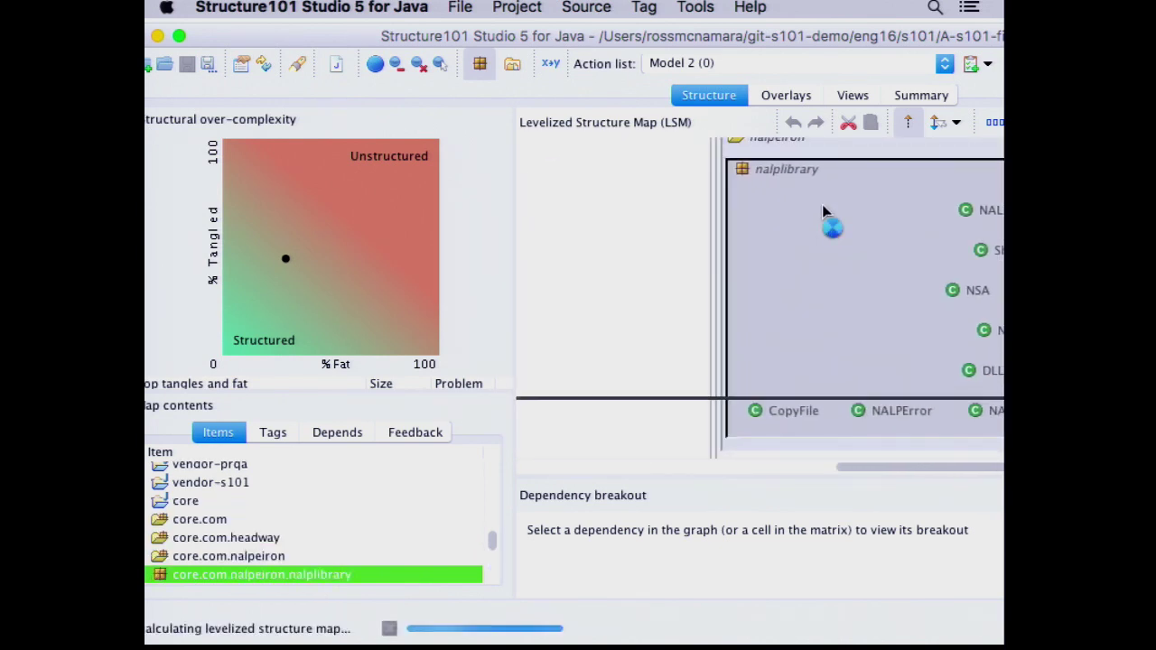
{"action": "left_click_drag", "start_coordinate": [838, 463], "coordinate": [902, 457]}
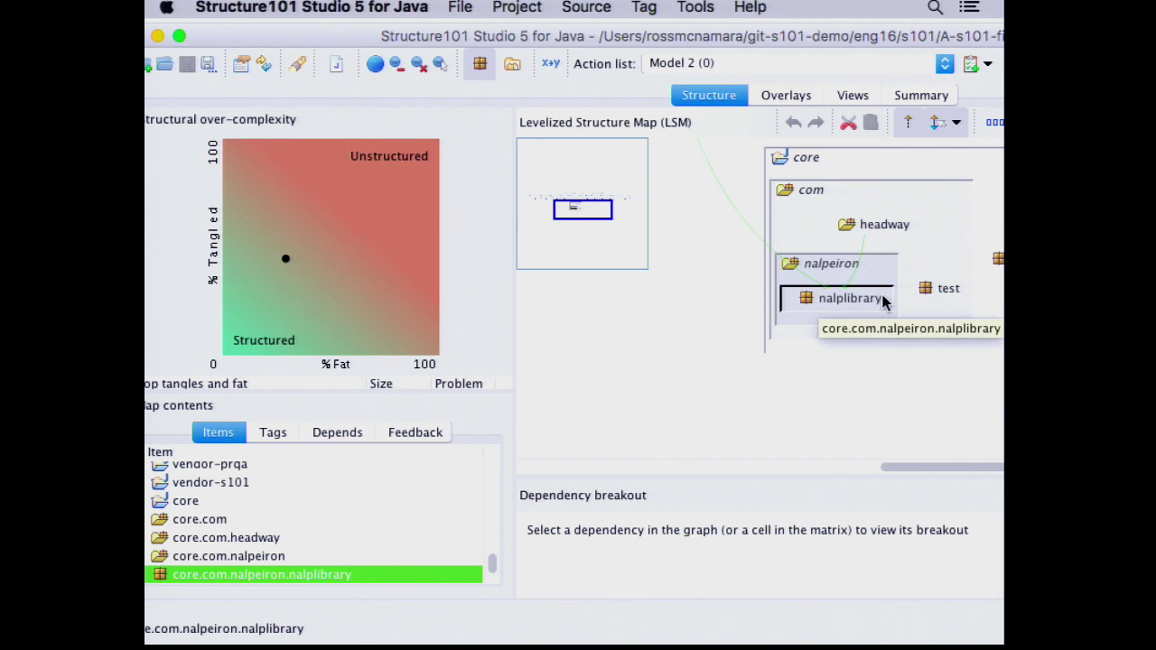
Expand the headway package and examine the dependencies on its subpackages from tools down to logging
{"action": "double_click", "coordinate": [889, 224]}
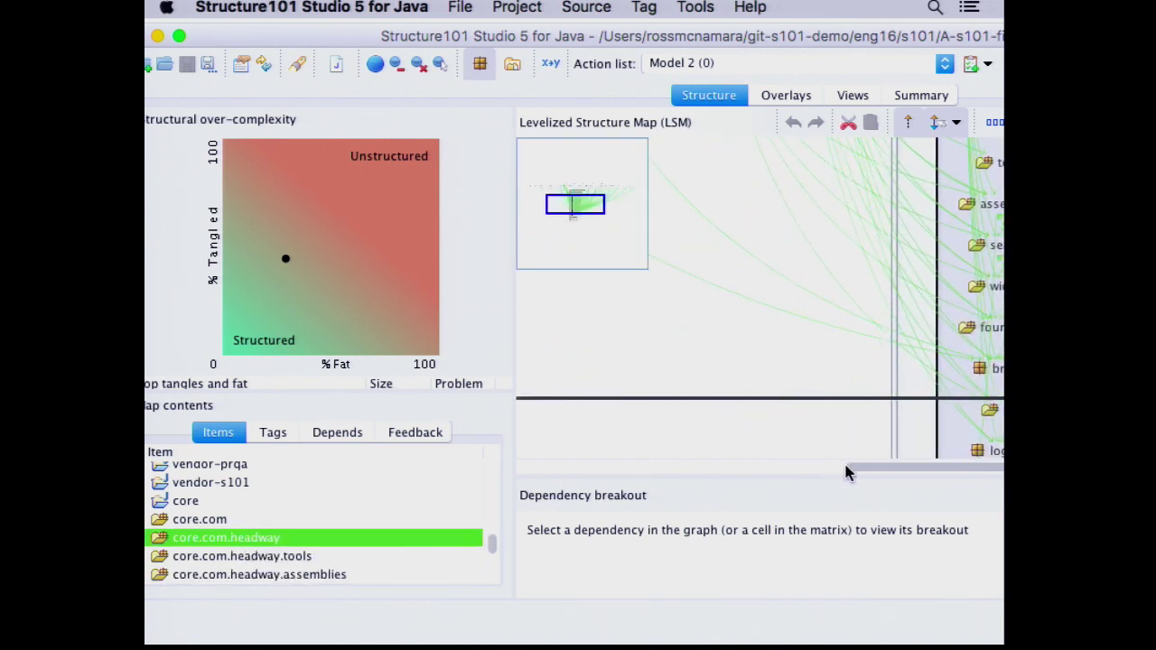
{"action": "left_click_drag", "start_coordinate": [846, 472], "coordinate": [915, 467]}
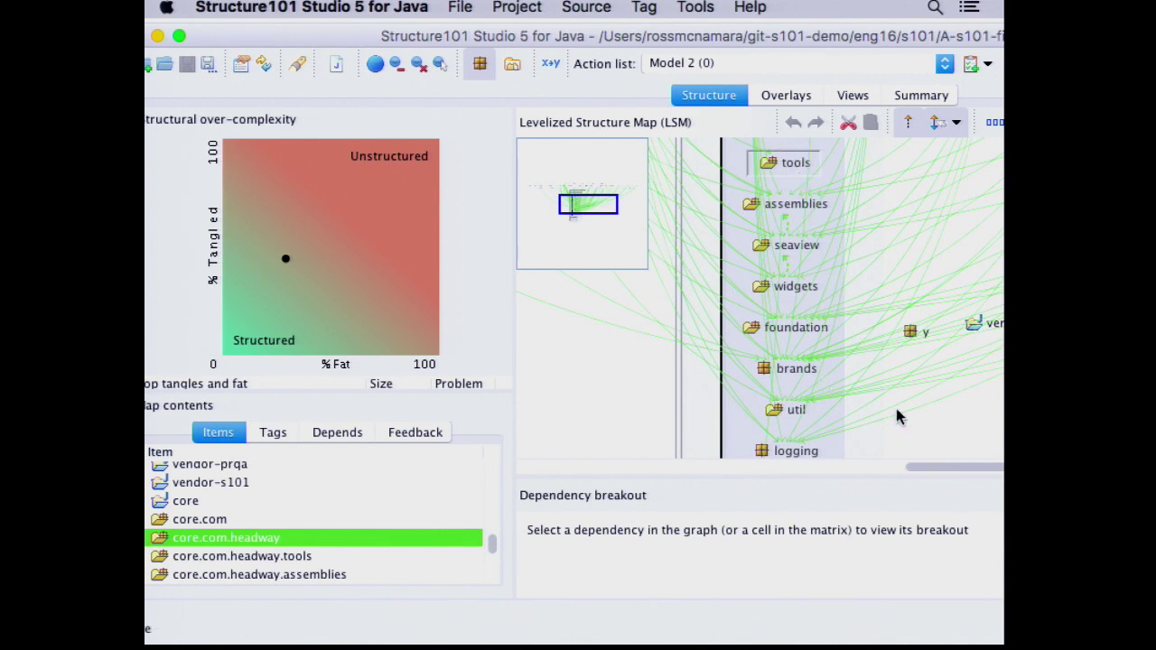
{"action": "scroll", "coordinate": [894, 416], "scroll_direction": "down", "scroll_amount": 5}
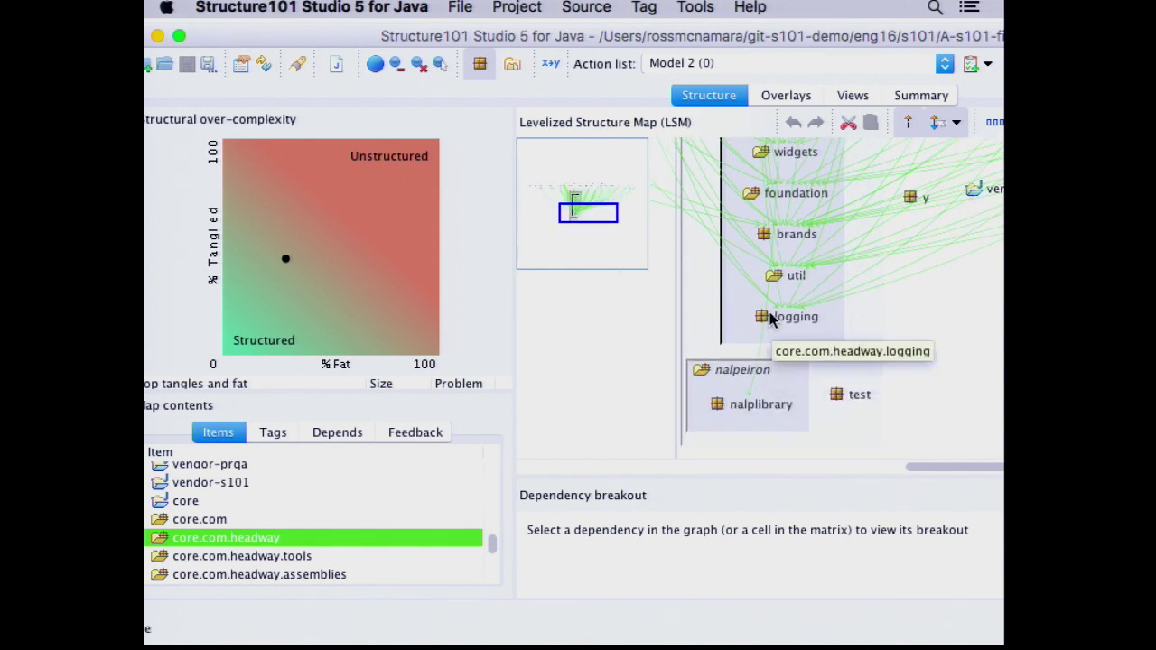
{"action": "scroll", "coordinate": [859, 346], "scroll_direction": "up", "scroll_amount": 2}
{"action": "scroll", "coordinate": [859, 345], "scroll_direction": "down", "scroll_amount": 2}
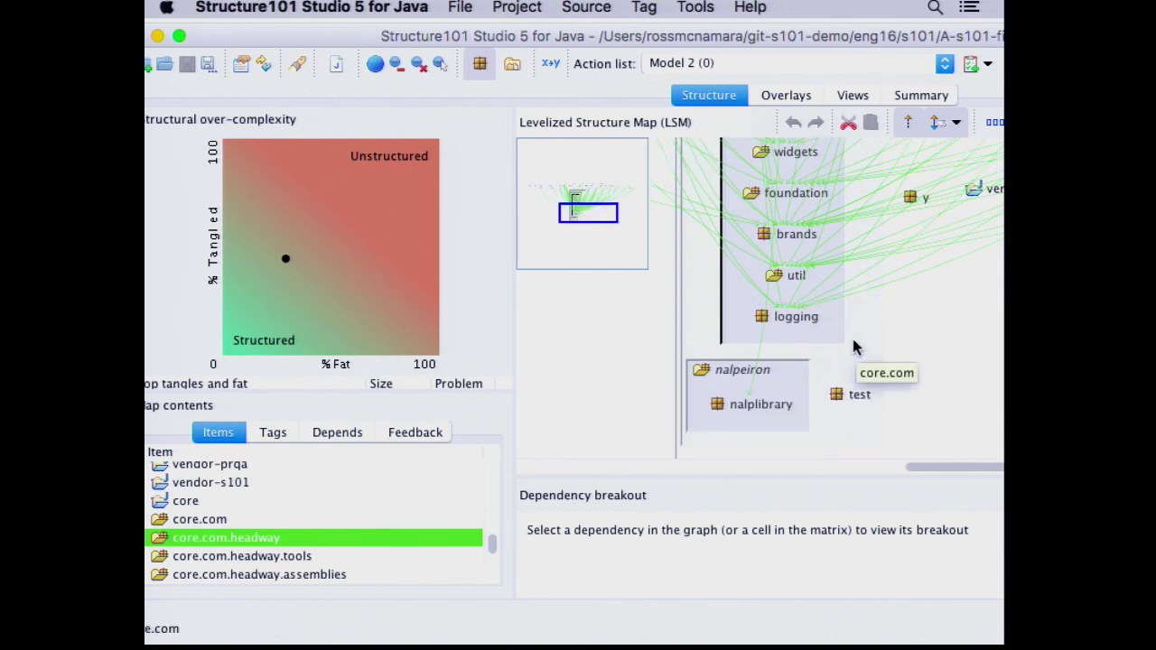
Select the nalplibrary package and trace its incoming dependencies through the headway packages and the modules above core
{"action": "left_click", "coordinate": [771, 409]}
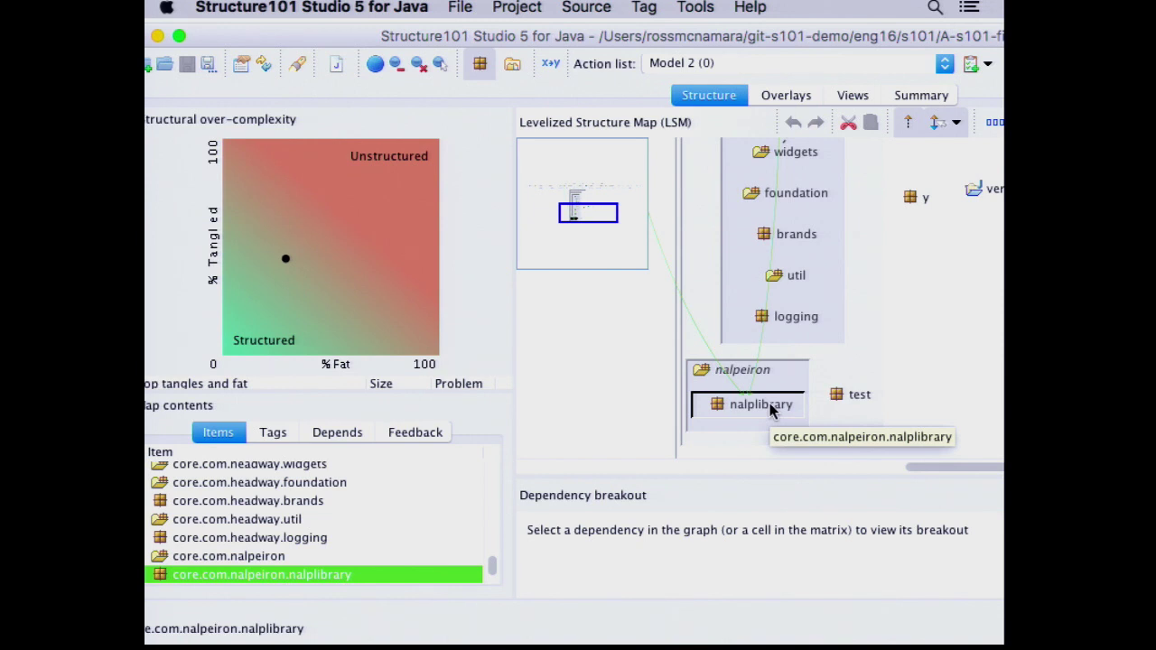
{"action": "scroll", "coordinate": [821, 310], "scroll_direction": "up", "scroll_amount": 7}
{"action": "scroll", "coordinate": [818, 313], "scroll_direction": "down", "scroll_amount": 2}
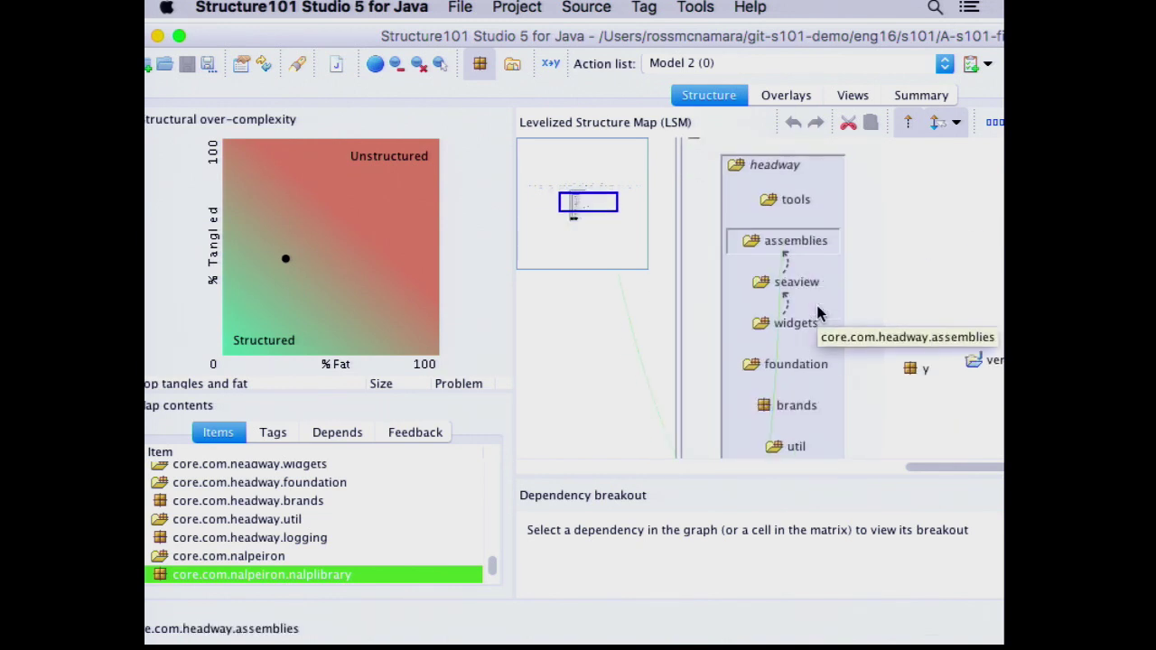
{"action": "scroll", "coordinate": [820, 313], "scroll_direction": "down", "scroll_amount": 5}
{"action": "scroll", "coordinate": [747, 397], "scroll_direction": "up", "scroll_amount": 6}
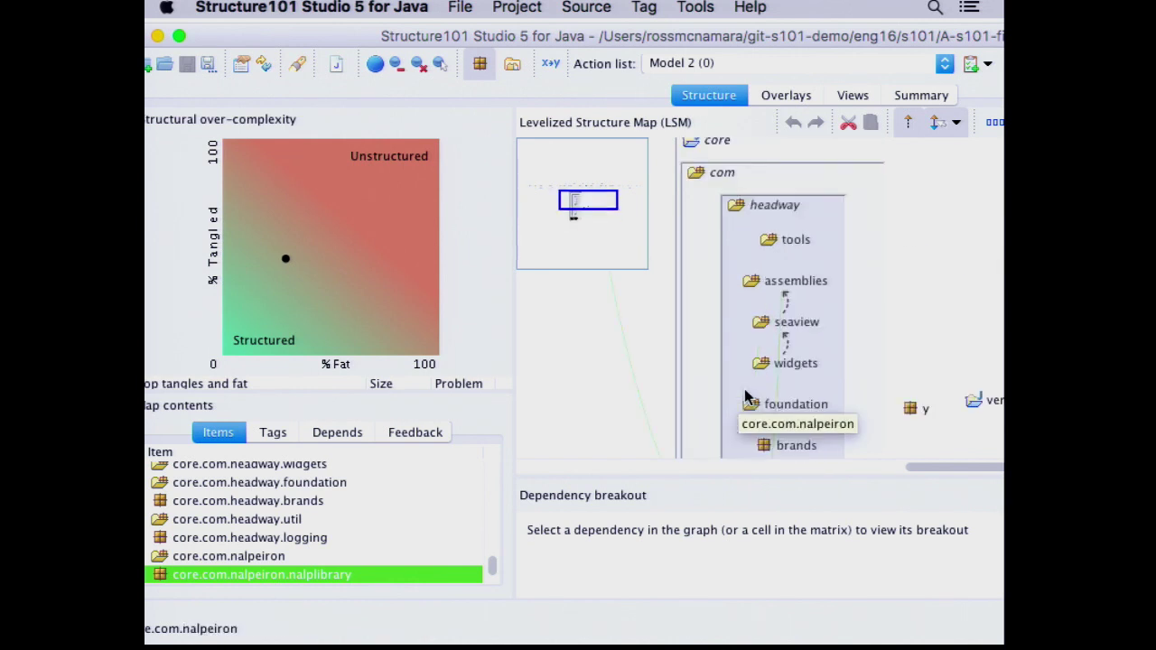
{"action": "scroll", "coordinate": [746, 396], "scroll_direction": "down", "scroll_amount": 3}
{"action": "scroll", "coordinate": [743, 397], "scroll_direction": "up", "scroll_amount": 6}
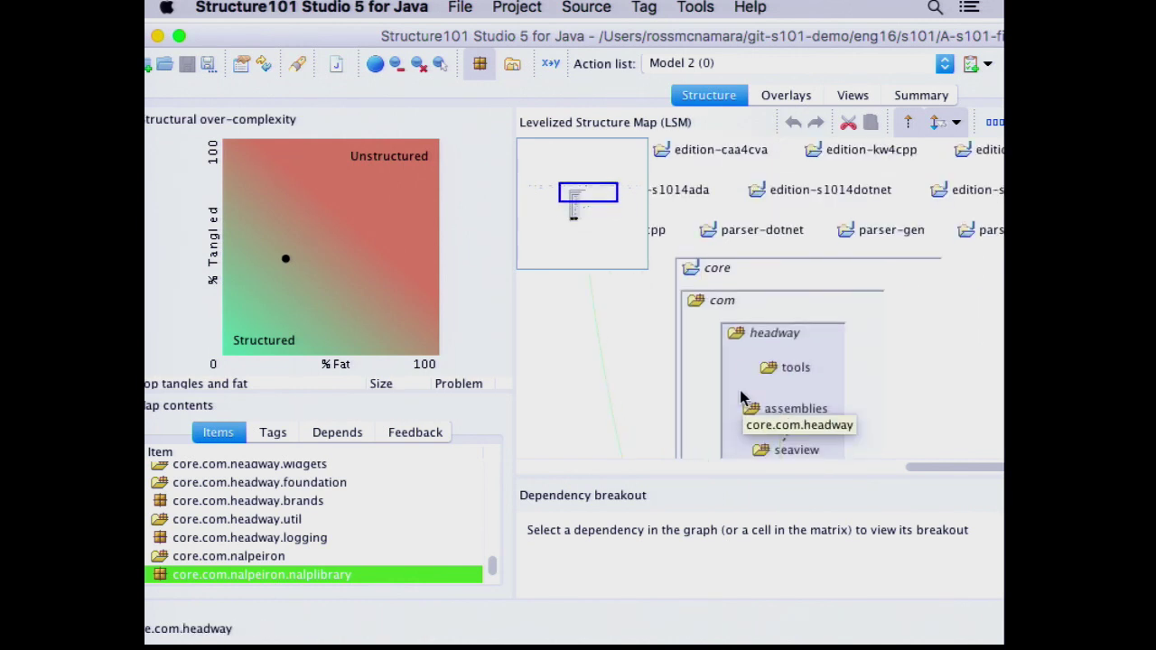
{"action": "scroll", "coordinate": [740, 394], "scroll_direction": "up", "scroll_amount": 1}
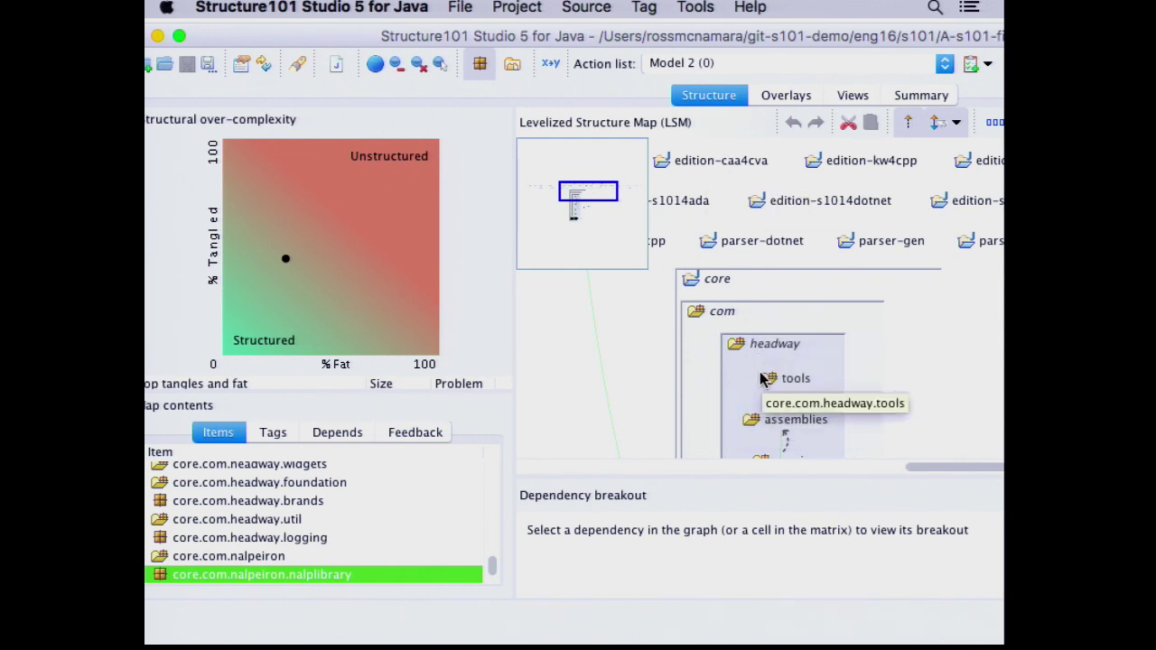
{"action": "scroll", "coordinate": [749, 389], "scroll_direction": "down", "scroll_amount": 6}
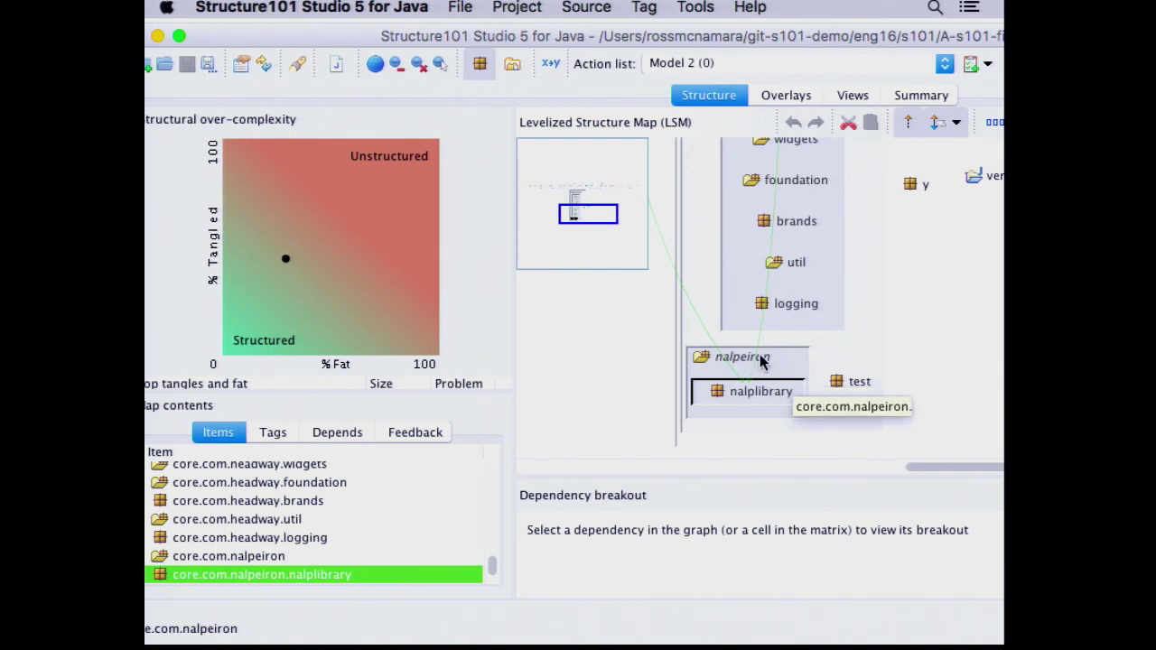
Activate the project transformations *.NALP* to licensing.NALP{2} and *.License to licensing-interface.License, and apply them
{"action": "left_click", "coordinate": [522, 7]}
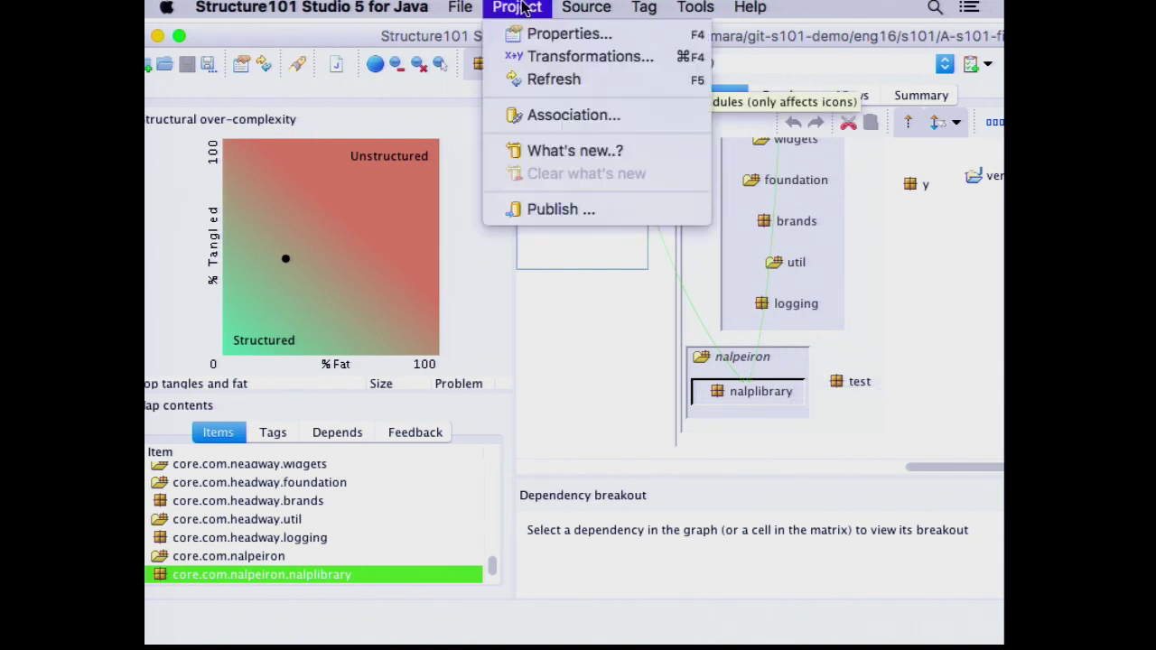
{"action": "left_click", "coordinate": [540, 56]}
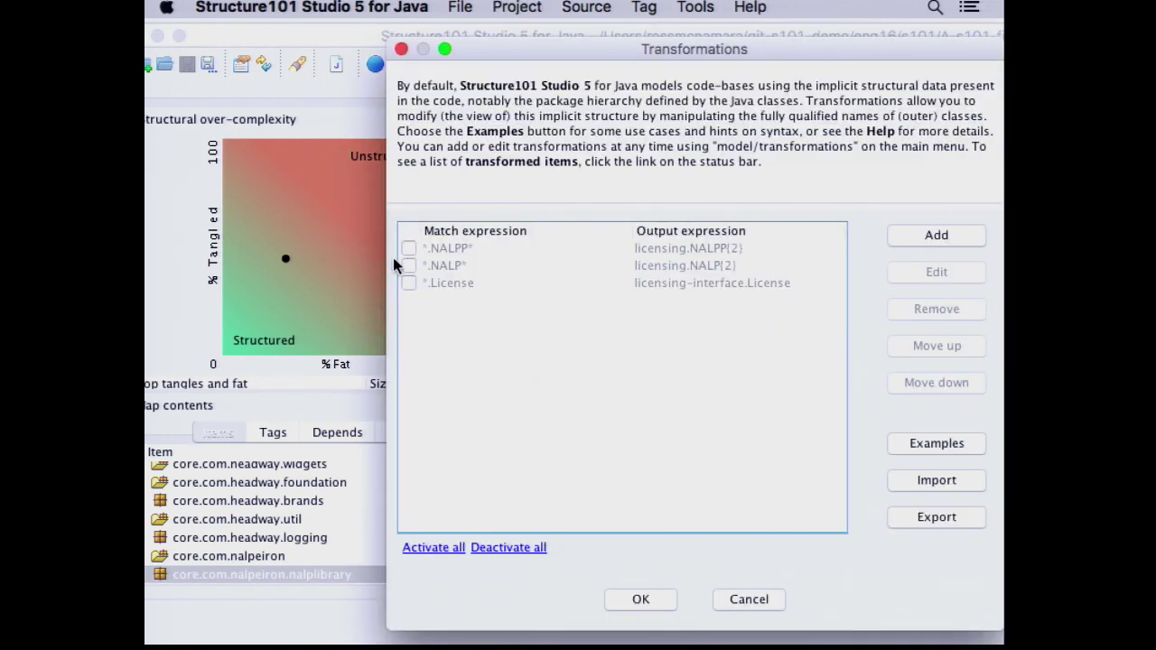
{"action": "left_click", "coordinate": [410, 267]}
{"action": "left_click", "coordinate": [408, 284]}
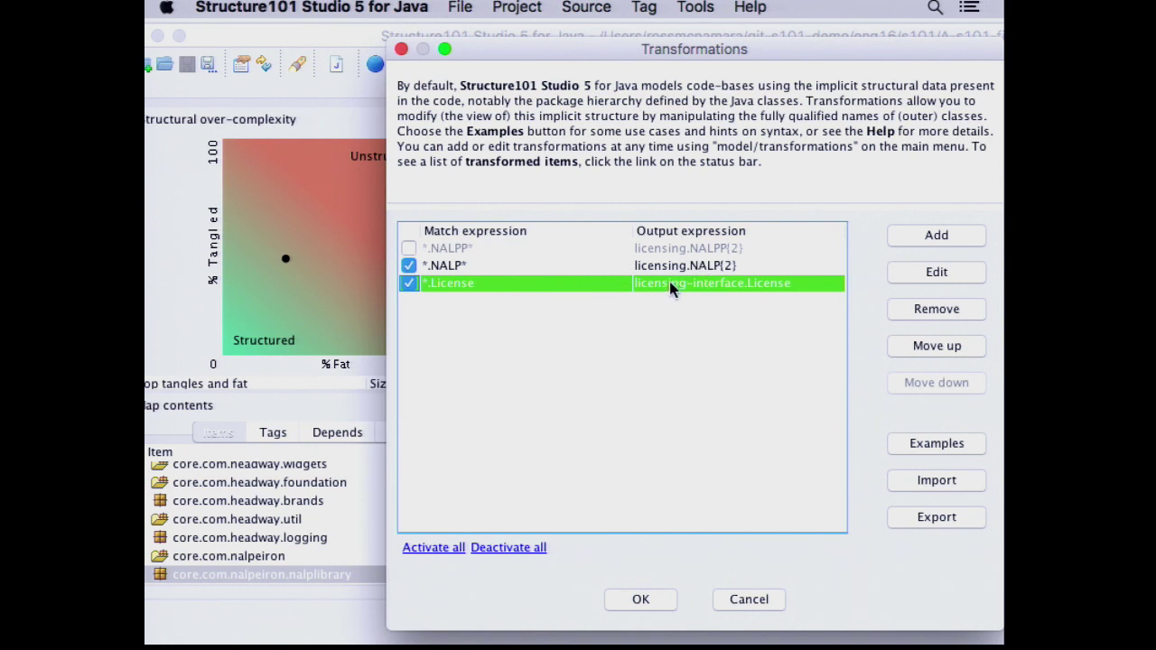
{"action": "left_click", "coordinate": [653, 598]}
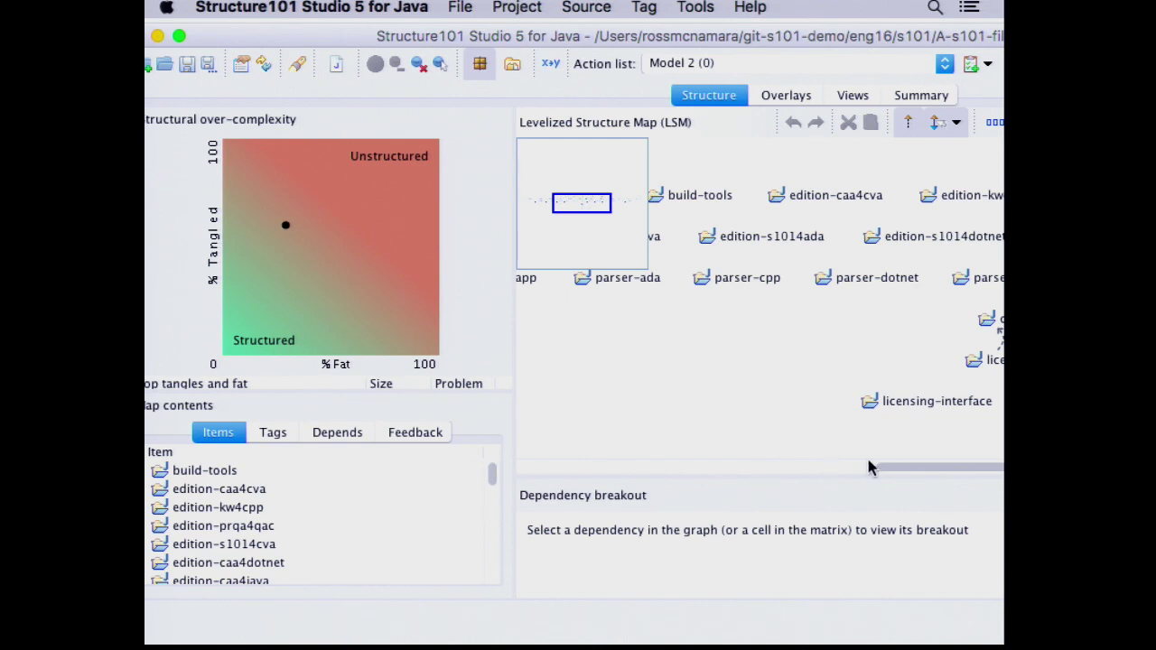
Expand the new licensing module to view its NALP classes and their dependencies with core
{"action": "left_click_drag", "start_coordinate": [912, 465], "coordinate": [966, 468]}
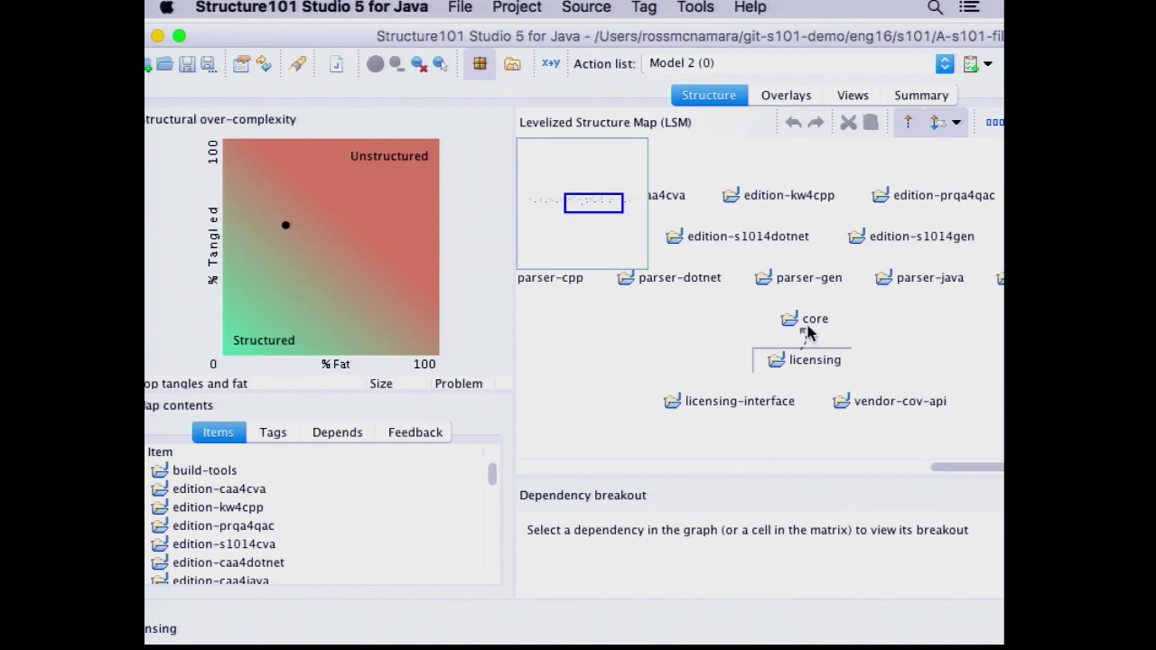
{"action": "double_click", "coordinate": [823, 364]}
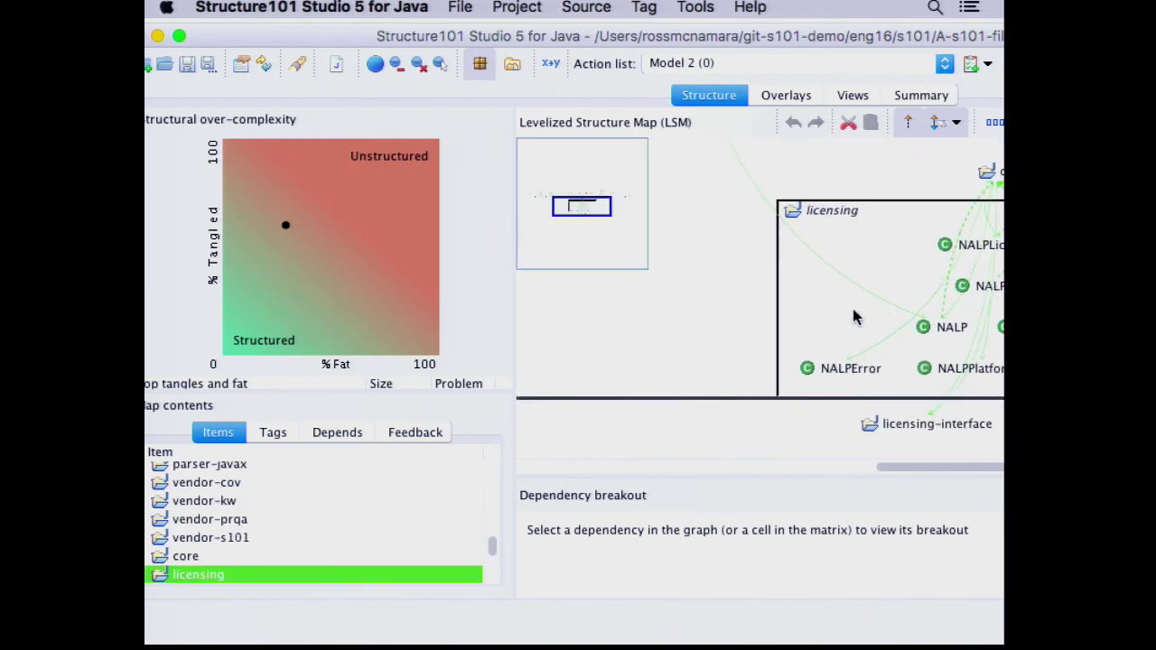
{"action": "left_click_drag", "start_coordinate": [890, 472], "coordinate": [959, 470]}
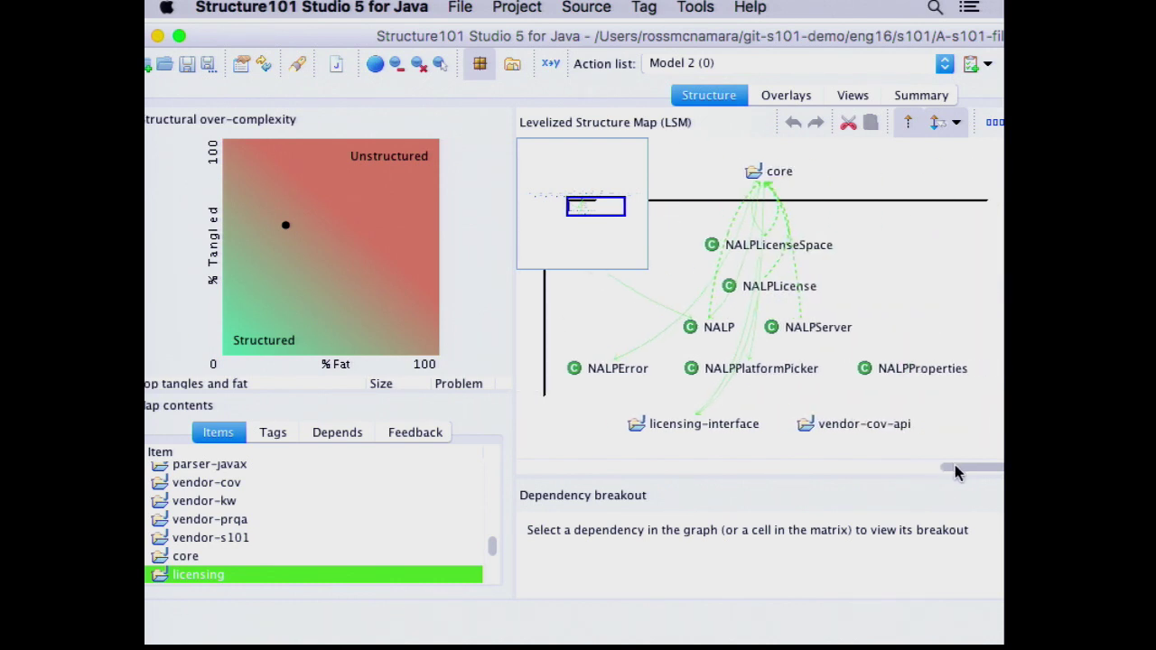
Expand core and its com package to examine dependencies between the licensing classes and the headway and nalpeiron packages
{"action": "double_click", "coordinate": [783, 179]}
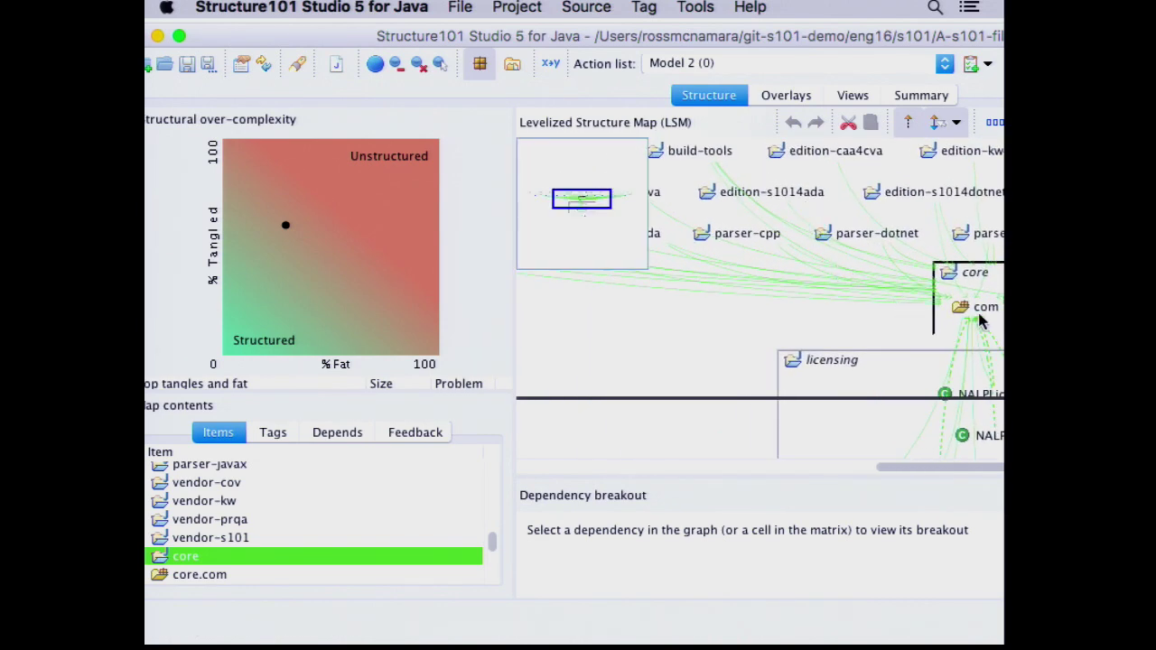
{"action": "double_click", "coordinate": [965, 308]}
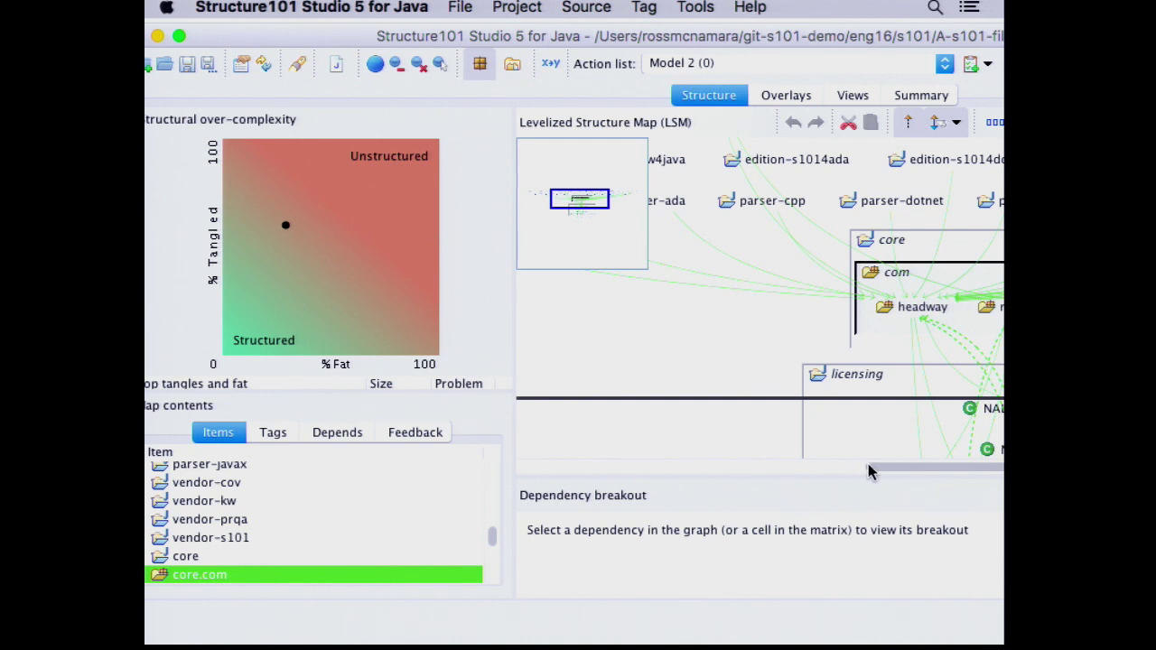
{"action": "left_click_drag", "start_coordinate": [873, 468], "coordinate": [919, 468]}
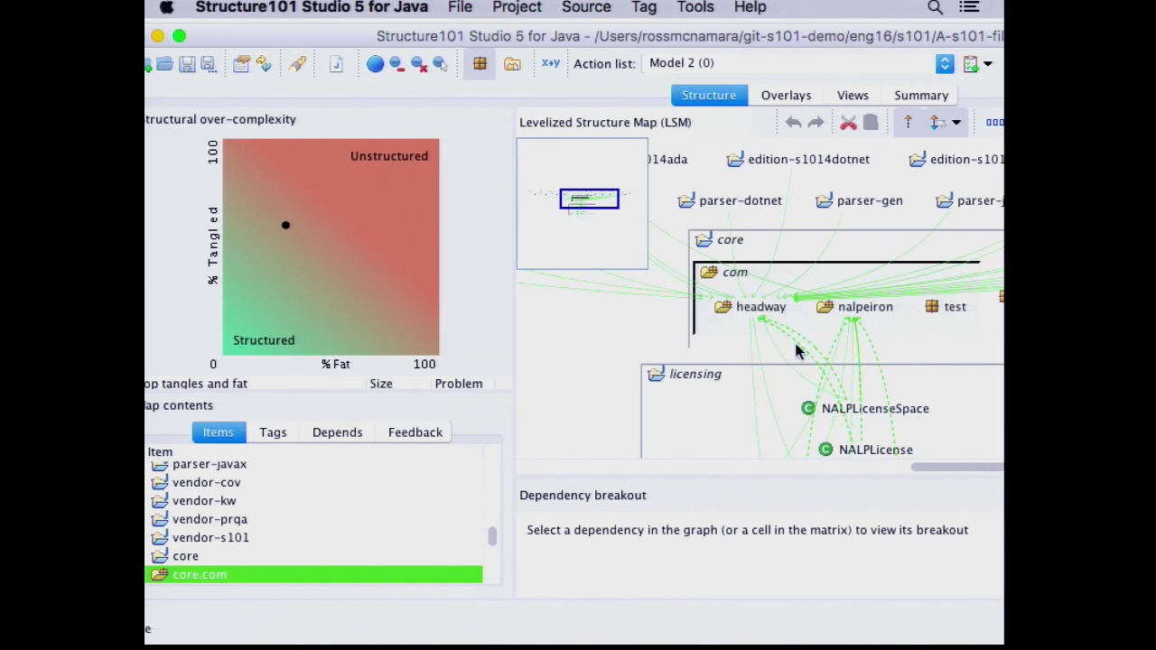
{"action": "key", "text": "Up"}
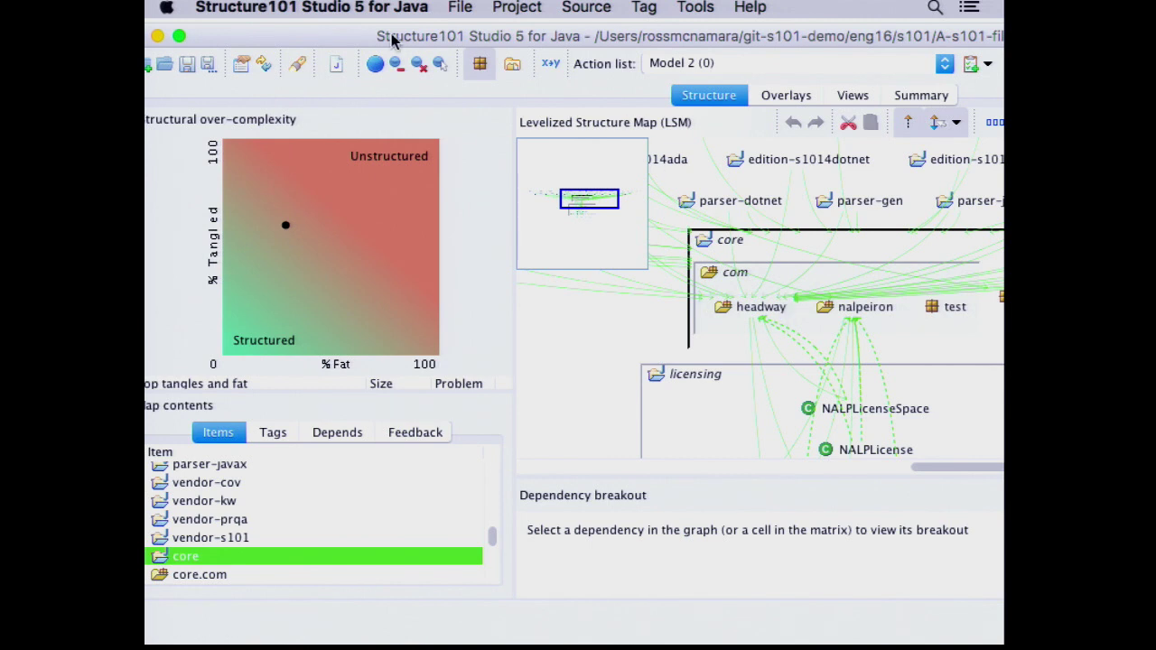
Switch from the structure map to the PowerPoint slide show and display the Questions? slide in the presenter view
{"action": "left_click_drag", "start_coordinate": [333, 36], "coordinate": [404, 39]}
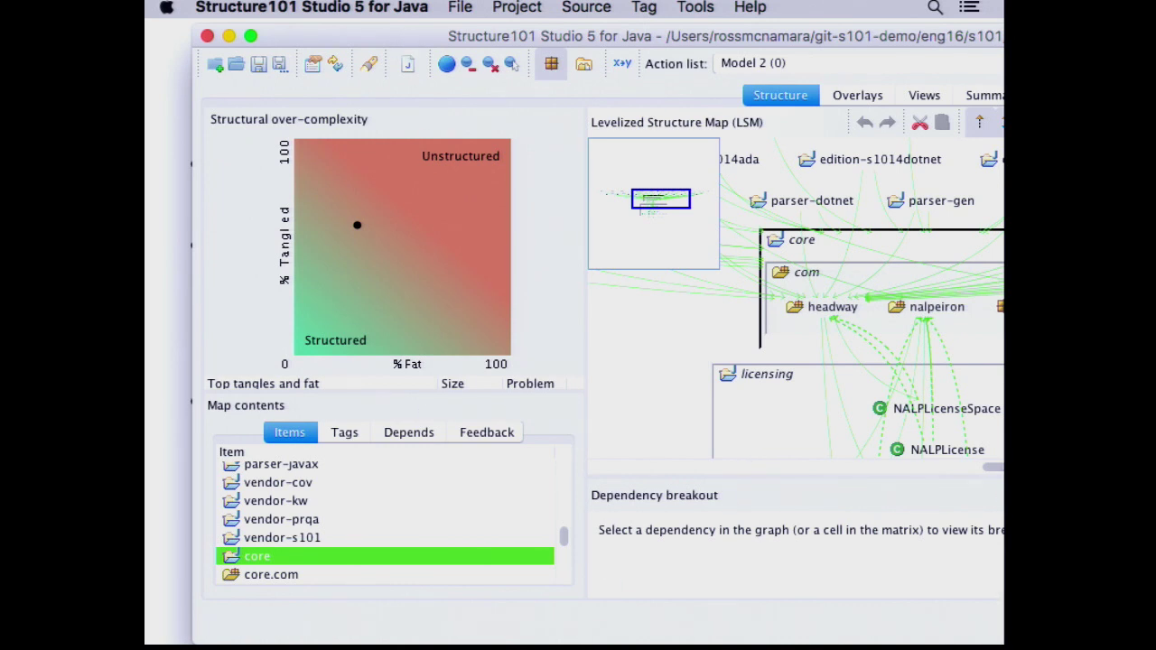
{"action": "key", "text": "super+Tab"}
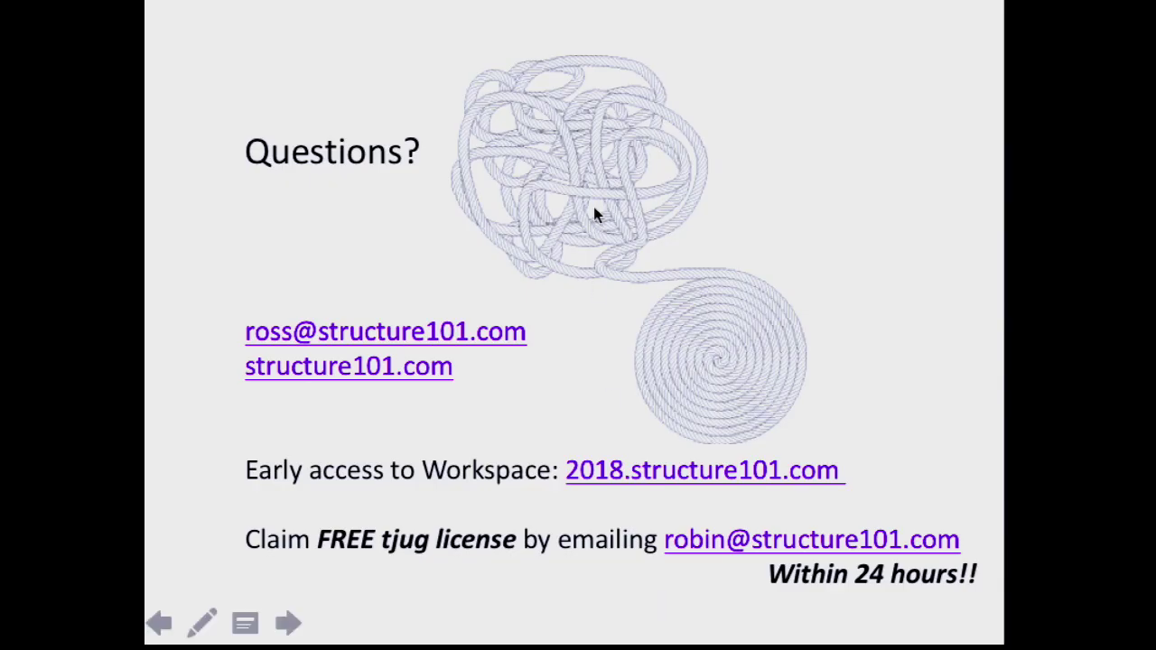
{"action": "key", "text": "super+Tab"}
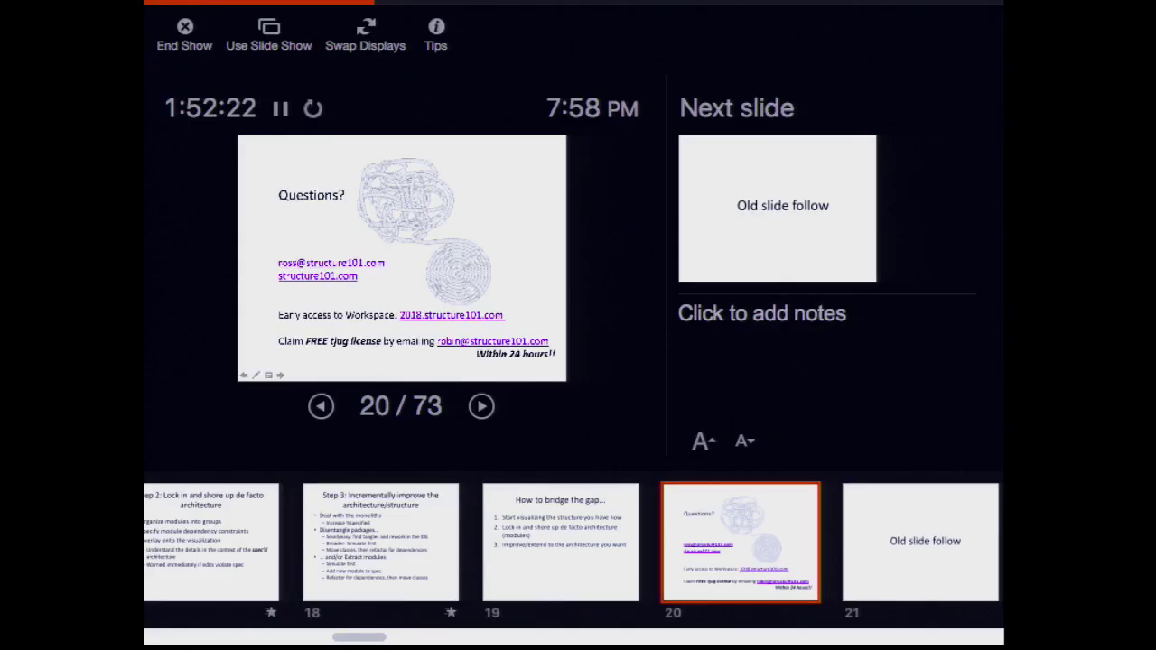
{"action": "key", "text": "Right"}
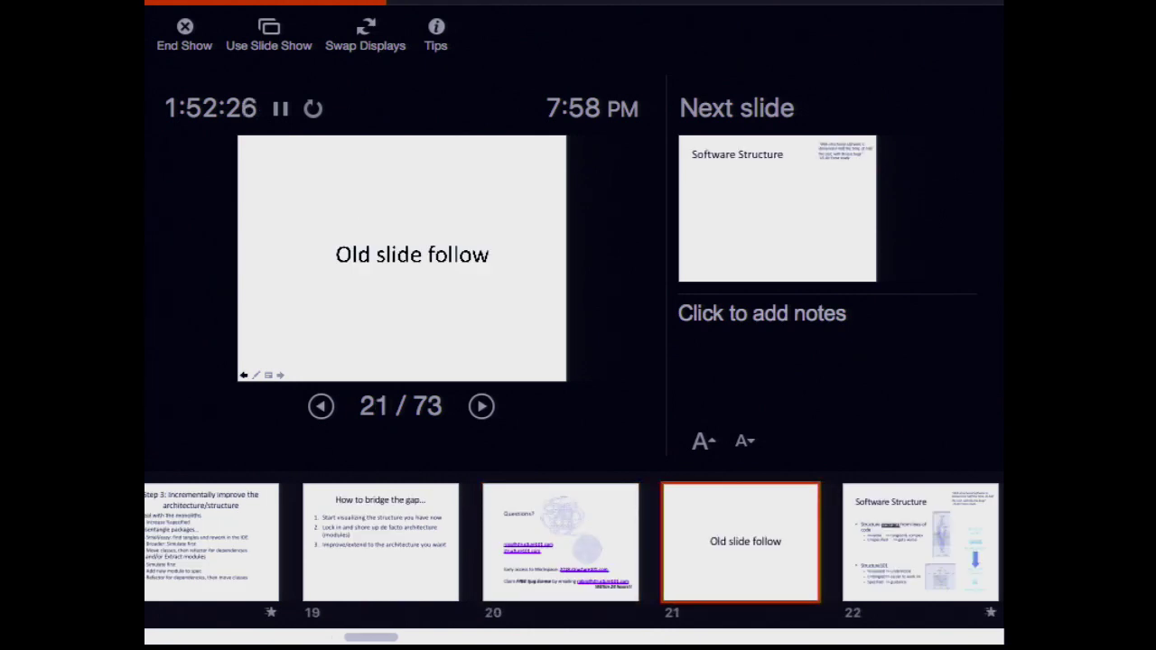
{"action": "key", "text": "Left"}
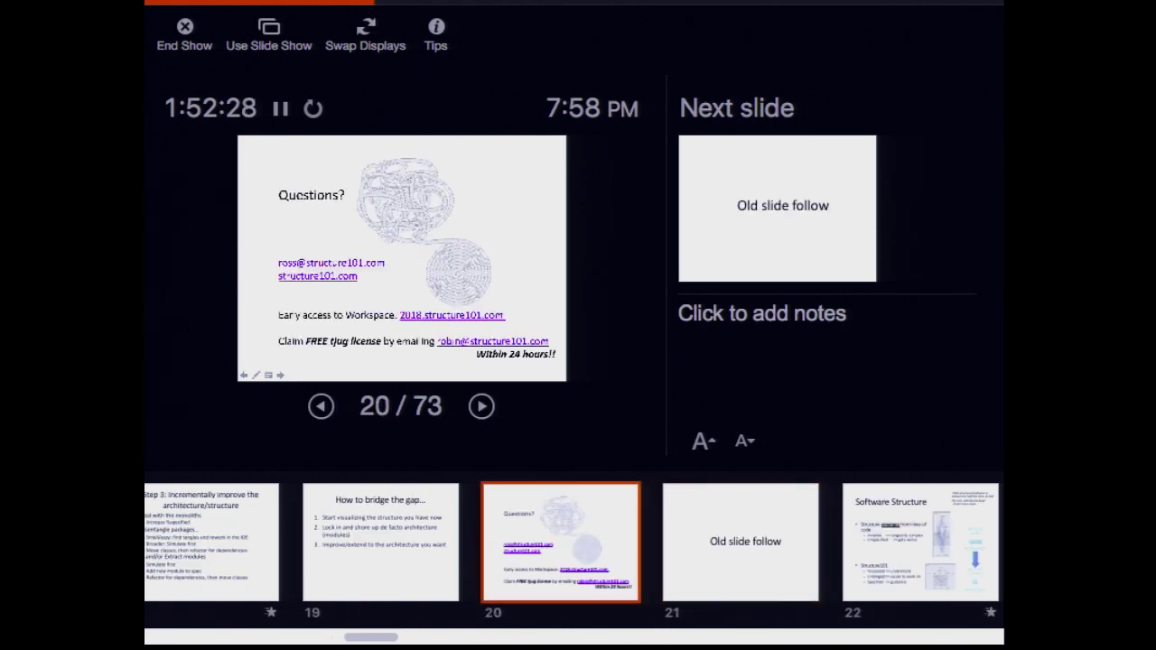